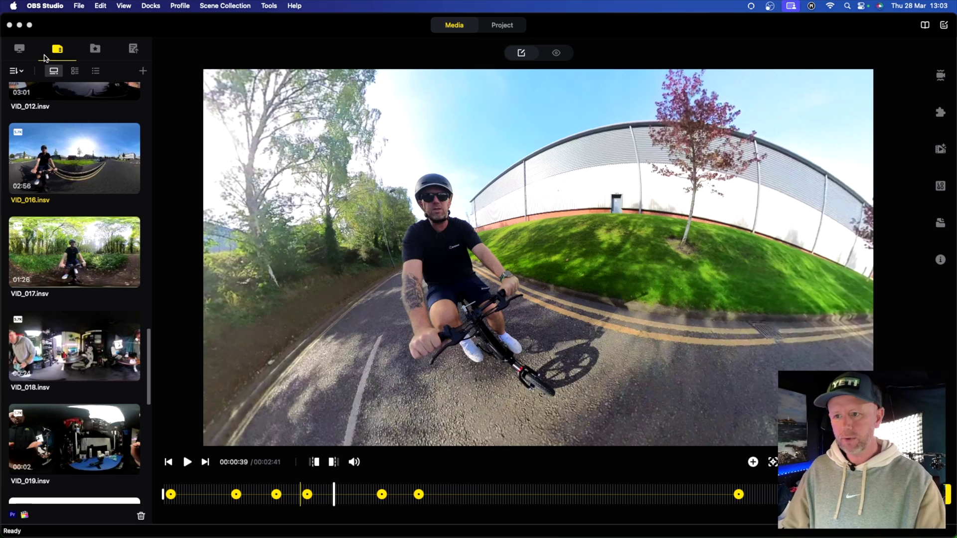
Step: Toggle Reframe/360 view, then browse the Stabilization, Stitching, Media Processing, Logo, Project Management and File Properties panels
{"action": "left_click", "coordinate": [521, 53]}
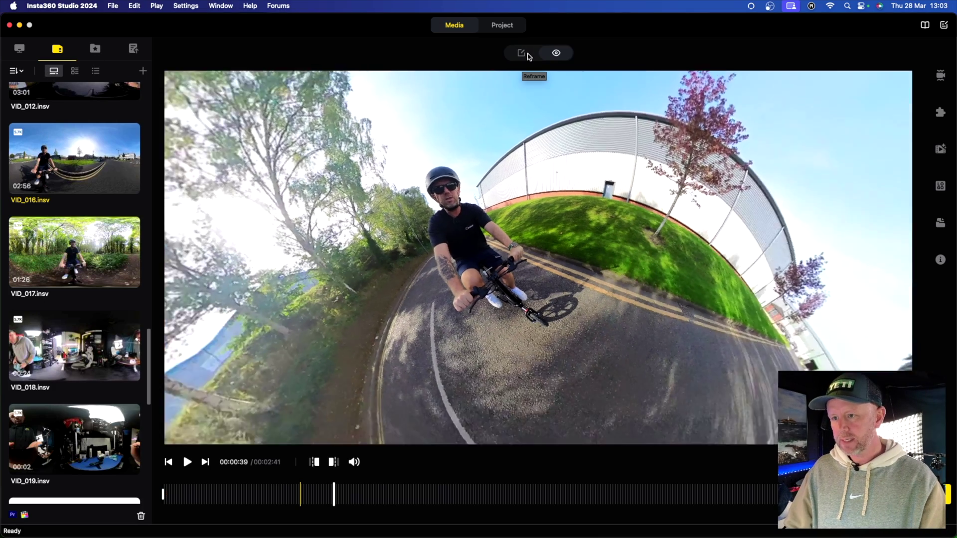
{"action": "left_click", "coordinate": [521, 54]}
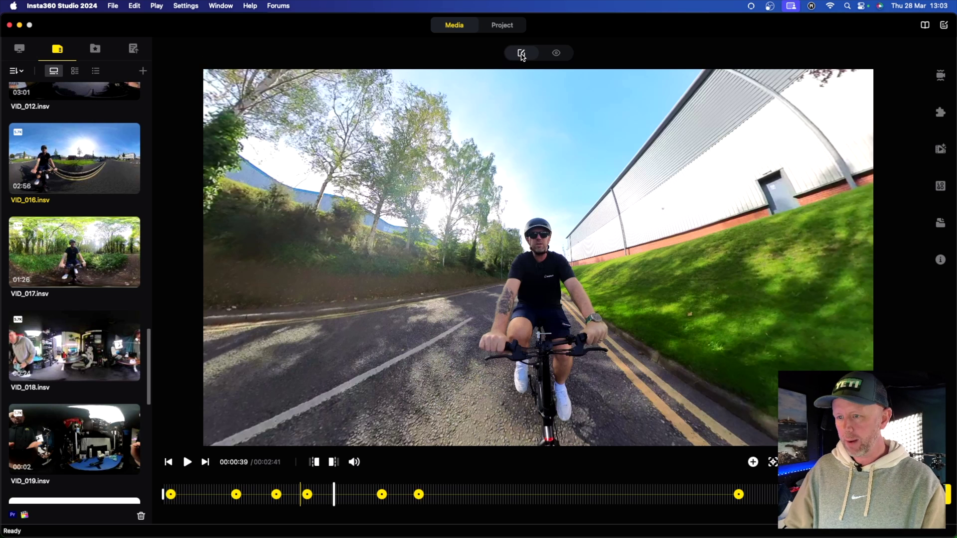
{"action": "left_click", "coordinate": [940, 79]}
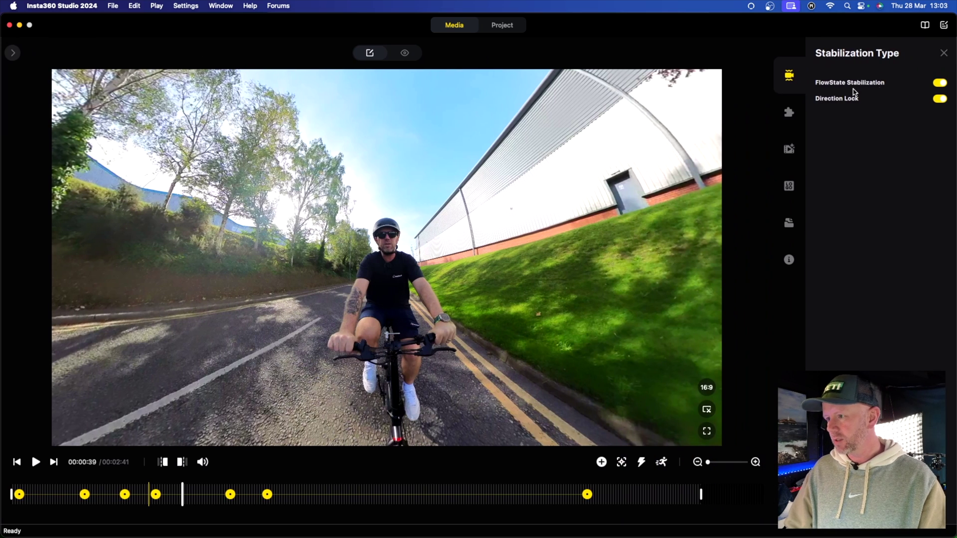
{"action": "left_click", "coordinate": [788, 114]}
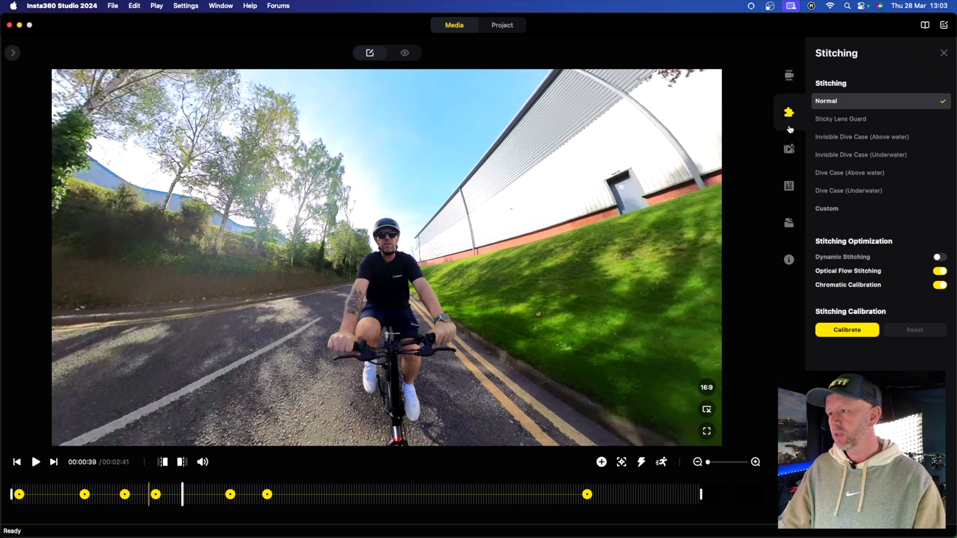
{"action": "left_click", "coordinate": [789, 149]}
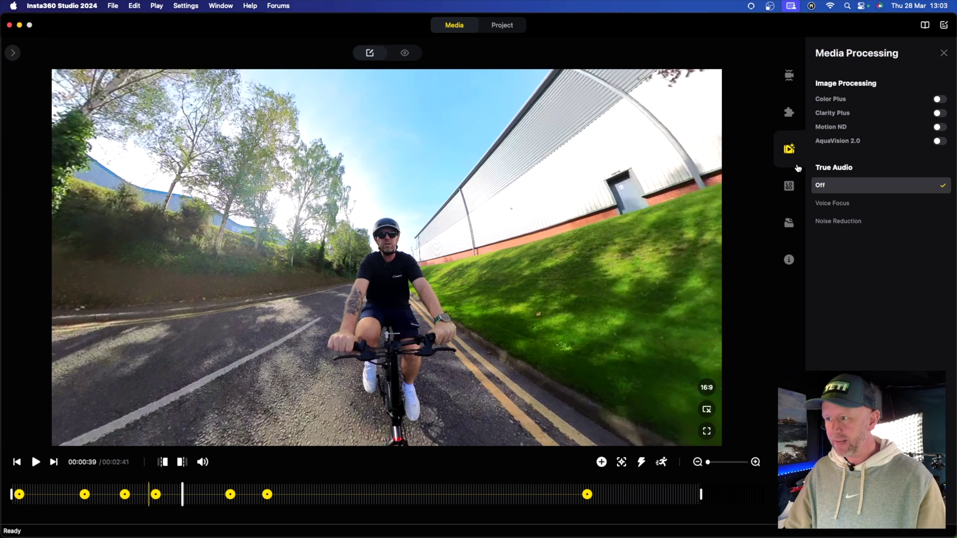
{"action": "left_click", "coordinate": [787, 188]}
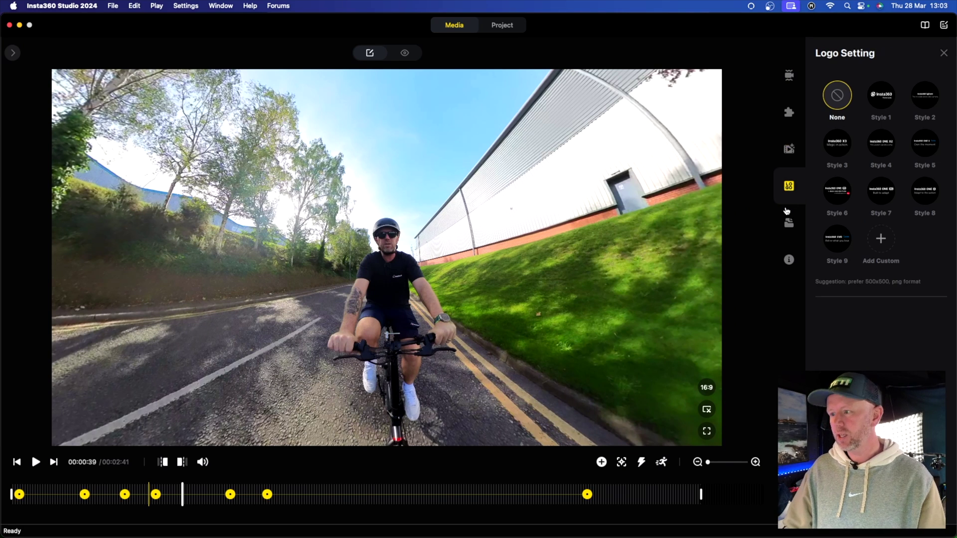
{"action": "left_click", "coordinate": [786, 222]}
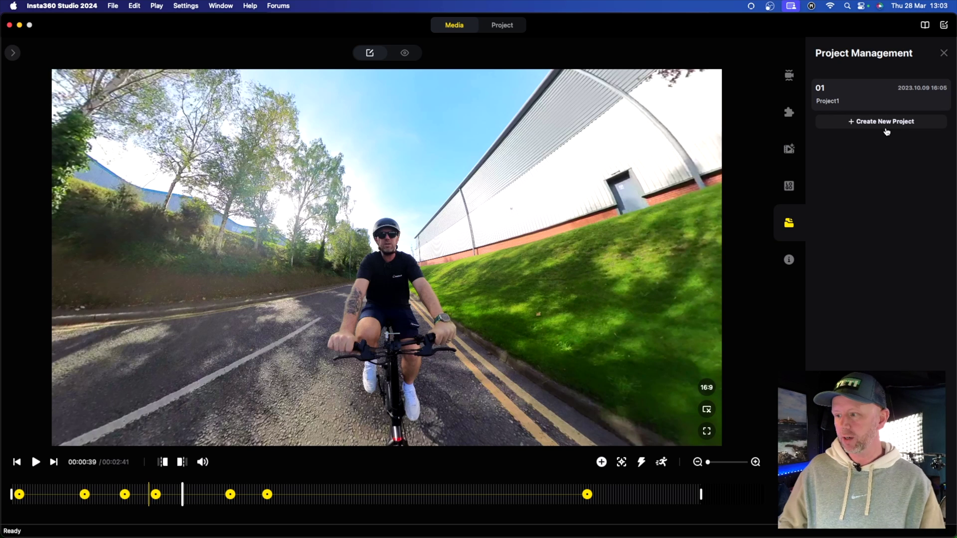
{"action": "left_click", "coordinate": [789, 260]}
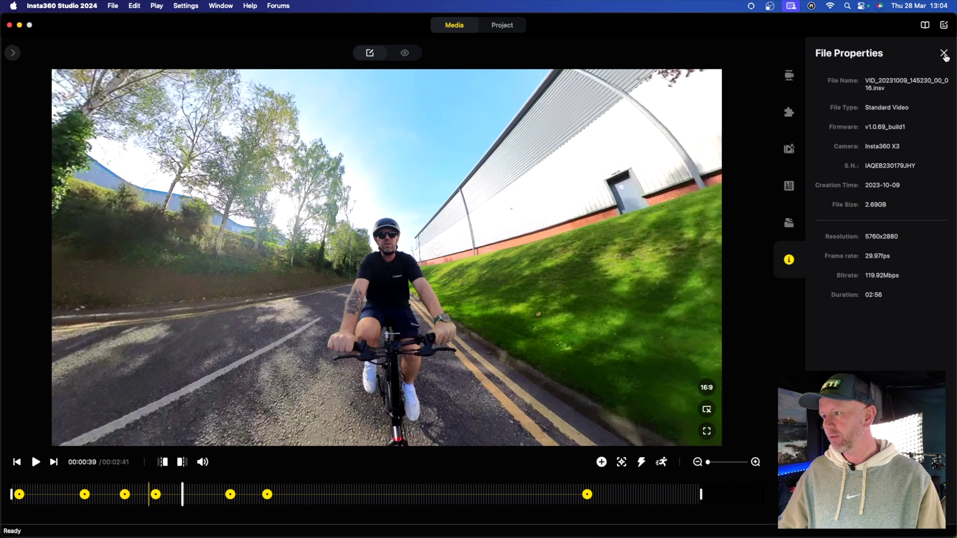
{"action": "left_click", "coordinate": [943, 53]}
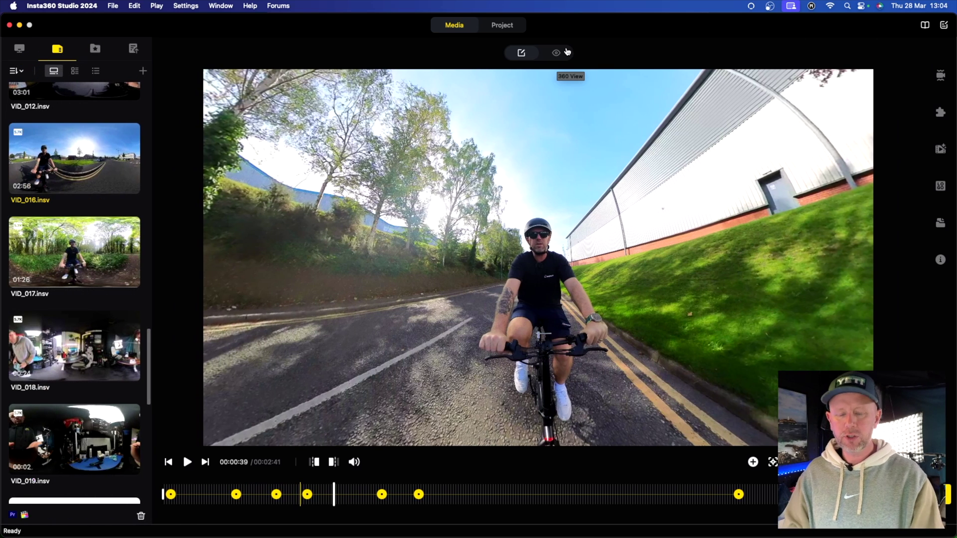
Step: Switch to the Project timeline editor and scroll the imported media grid back to the top
{"action": "left_click", "coordinate": [502, 25]}
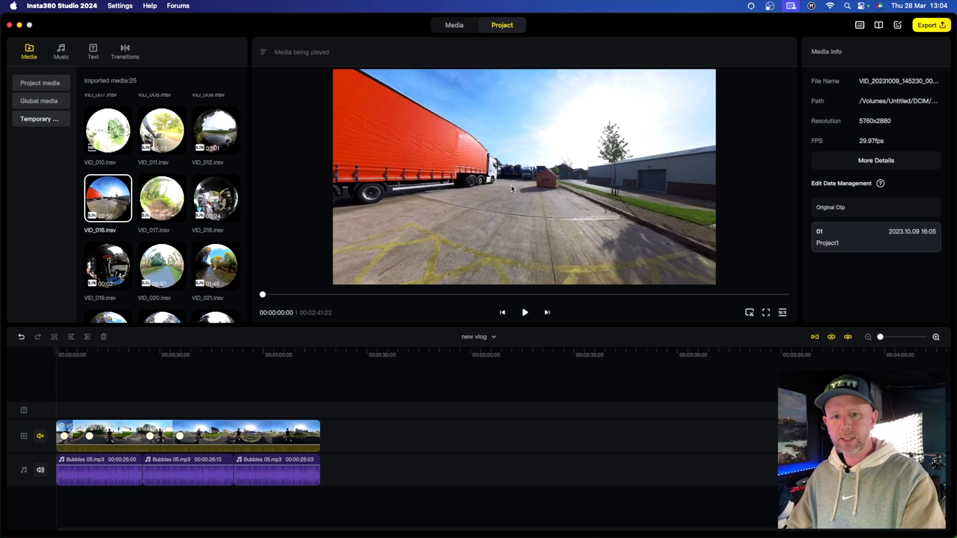
{"action": "scroll", "coordinate": [183, 181], "scroll_direction": "up", "scroll_amount": 5}
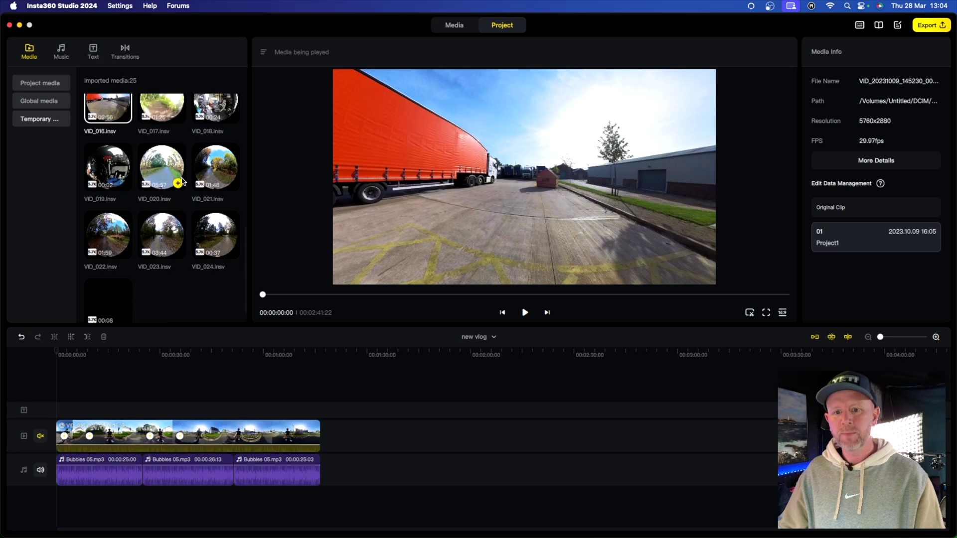
{"action": "scroll", "coordinate": [183, 181], "scroll_direction": "up", "scroll_amount": 1}
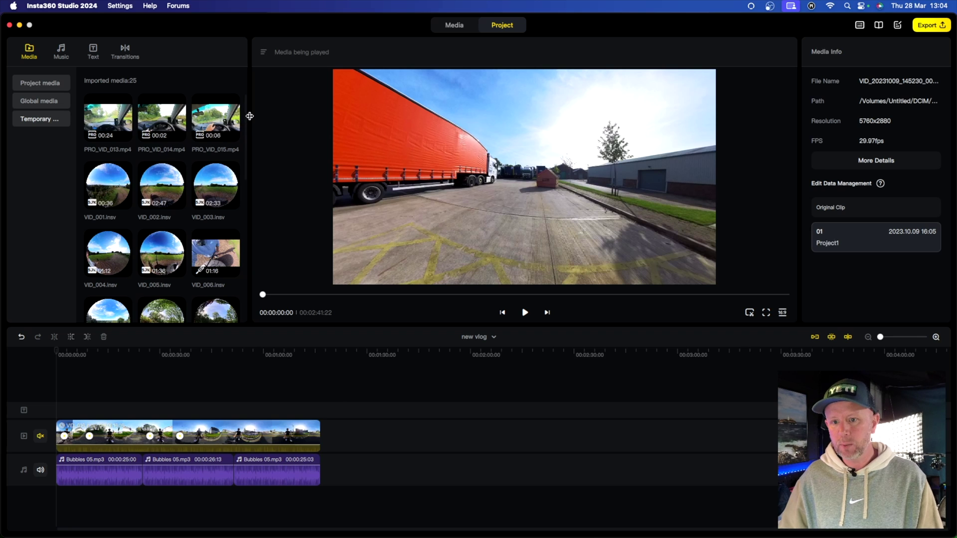
Step: Widen the media panel slightly and raise the preview/timeline divider to enlarge the timeline
{"action": "mouse_move", "coordinate": [250, 115]}
{"action": "left_mouse_down"}
{"action": "mouse_move", "coordinate": [208, 117]}
{"action": "mouse_move", "coordinate": [269, 118]}
{"action": "mouse_move", "coordinate": [233, 117]}
{"action": "mouse_move", "coordinate": [261, 115]}
{"action": "left_mouse_up"}
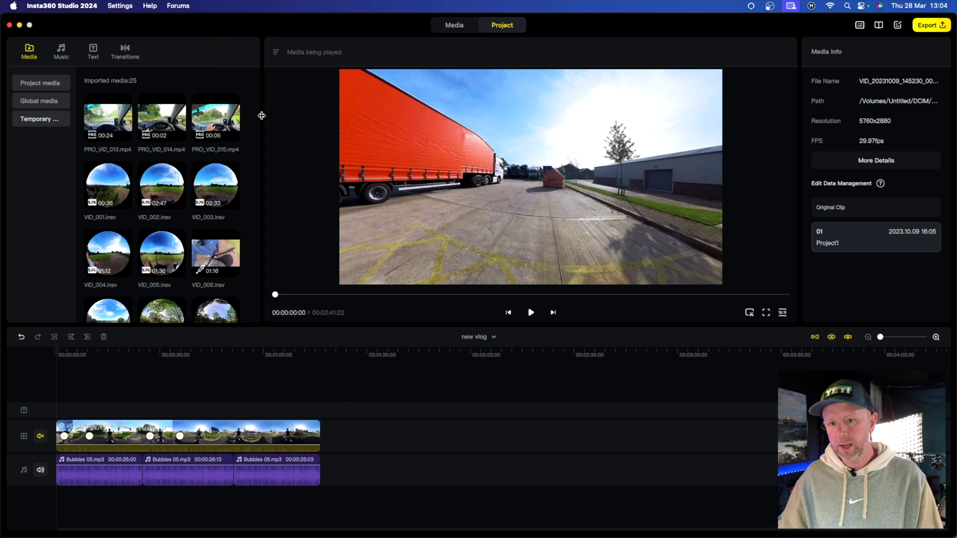
{"action": "left_click_drag", "start_coordinate": [520, 325], "coordinate": [504, 295]}
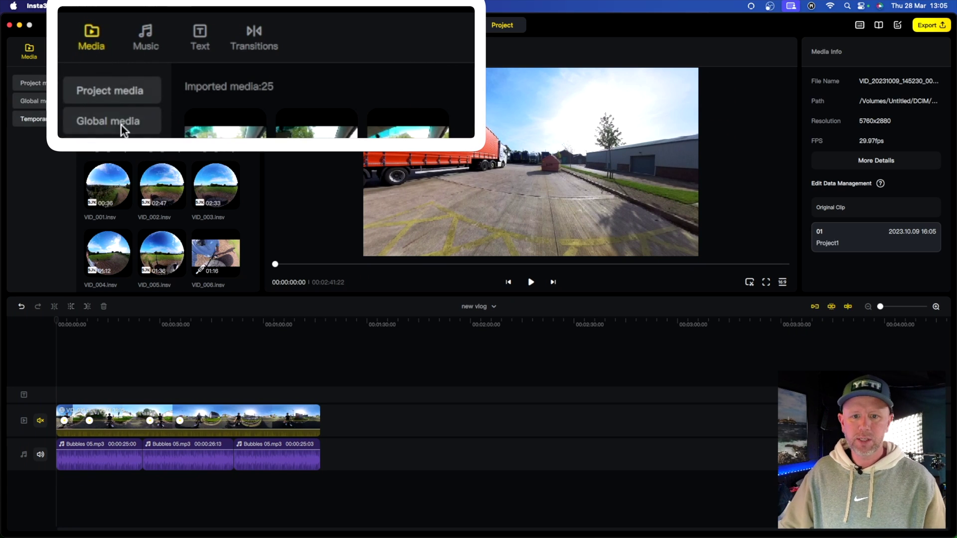
{"action": "scroll", "coordinate": [193, 163], "scroll_direction": "down", "scroll_amount": 5}
{"action": "scroll", "coordinate": [192, 164], "scroll_direction": "up", "scroll_amount": 5}
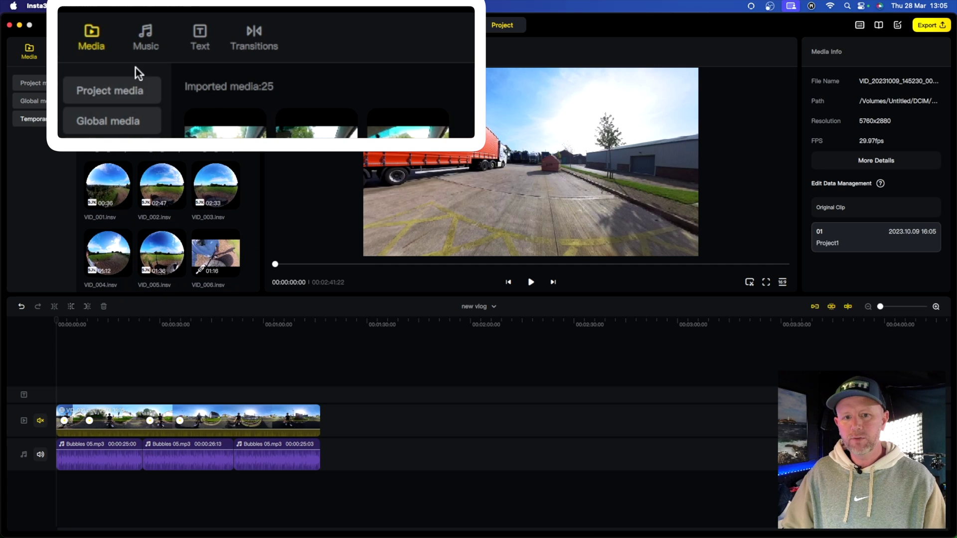
Step: Star Bubbles 05 in the Music library, view the Favorite list, then show the Text templates
{"action": "left_click", "coordinate": [142, 40]}
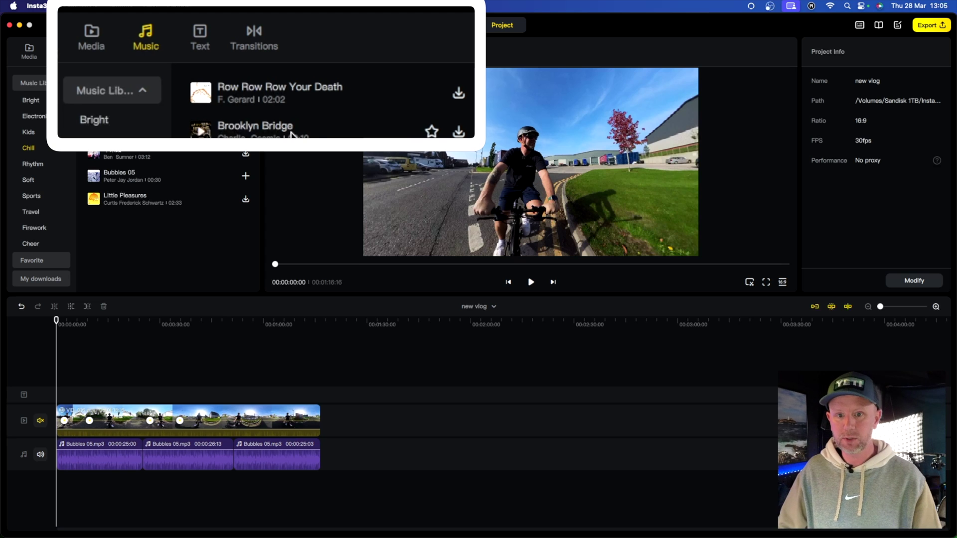
{"action": "scroll", "coordinate": [30, 150], "scroll_direction": "down", "scroll_amount": 5}
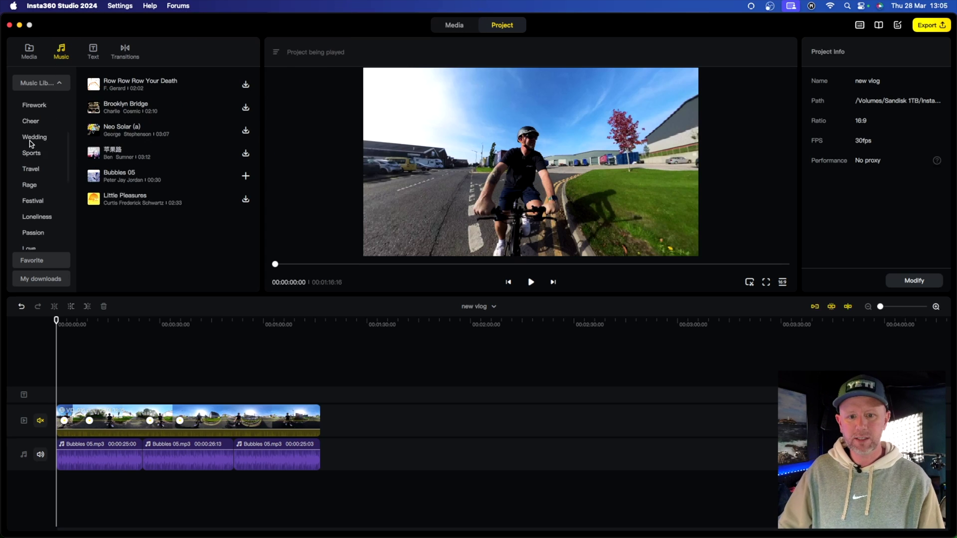
{"action": "scroll", "coordinate": [27, 161], "scroll_direction": "up", "scroll_amount": 5}
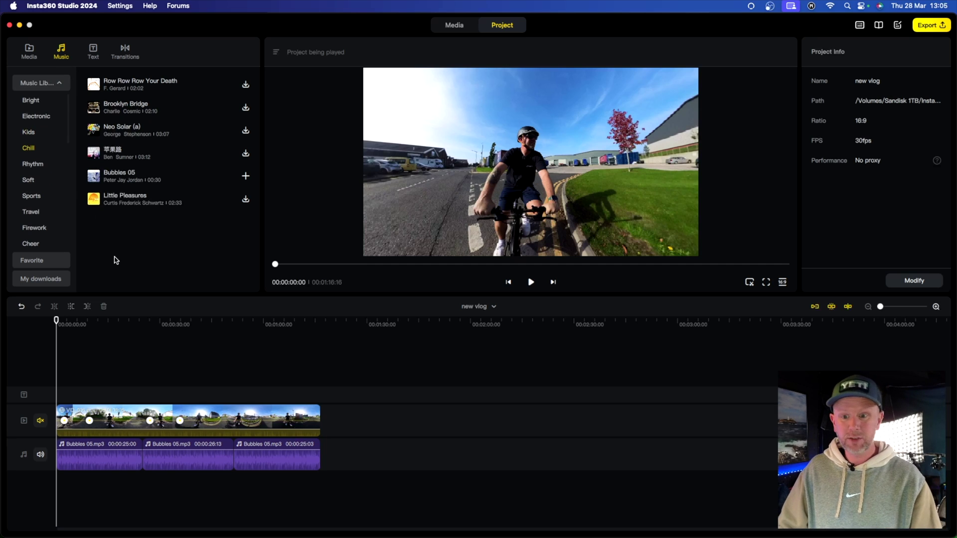
{"action": "left_click", "coordinate": [229, 176]}
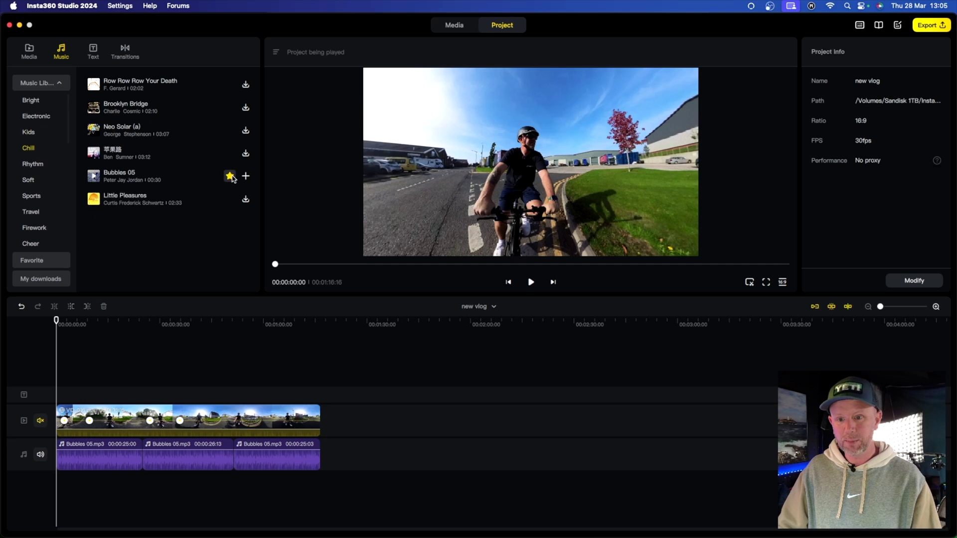
{"action": "left_click", "coordinate": [49, 262]}
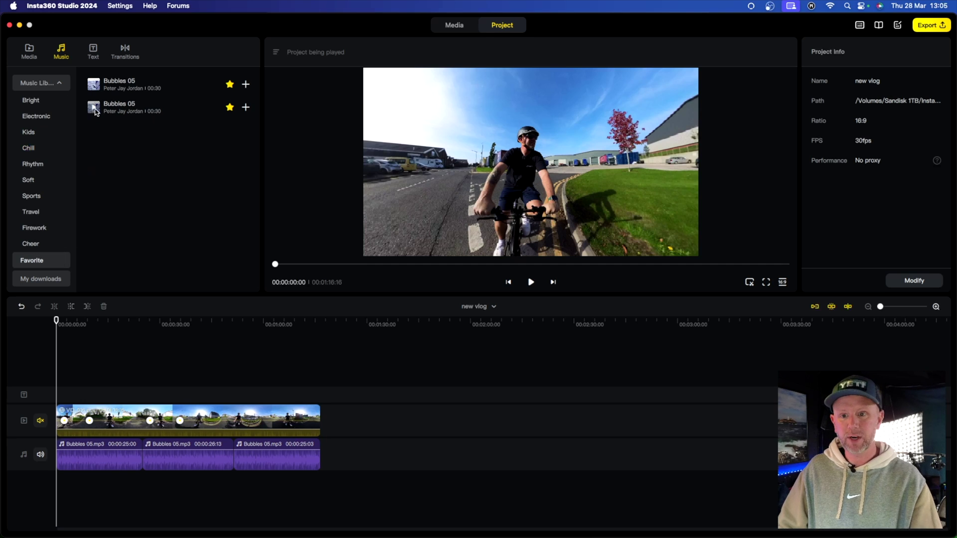
{"action": "left_click", "coordinate": [93, 51]}
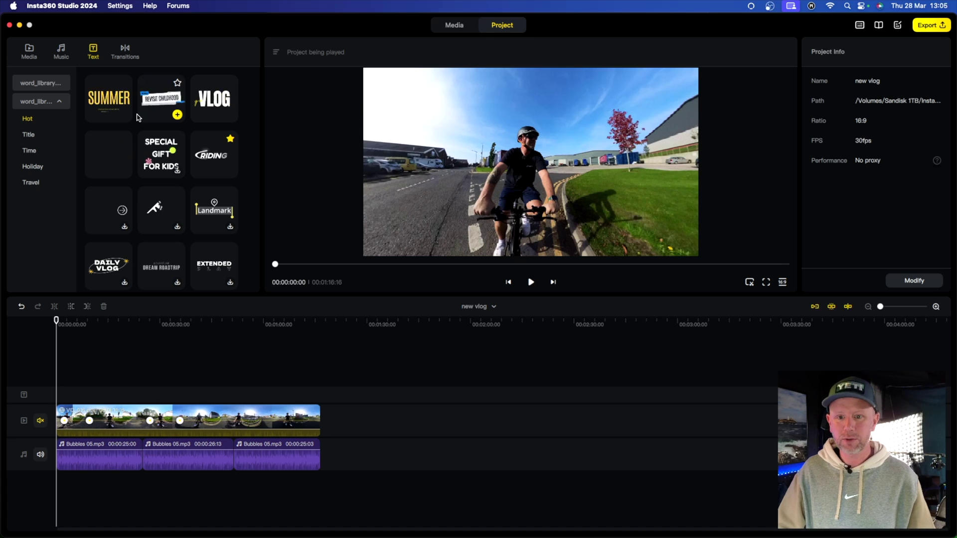
Step: Browse the Title, time/date, seasonal and travel text template categories, ending on Hot
{"action": "scroll", "coordinate": [156, 172], "scroll_direction": "down", "scroll_amount": 5}
{"action": "scroll", "coordinate": [152, 171], "scroll_direction": "up", "scroll_amount": 4}
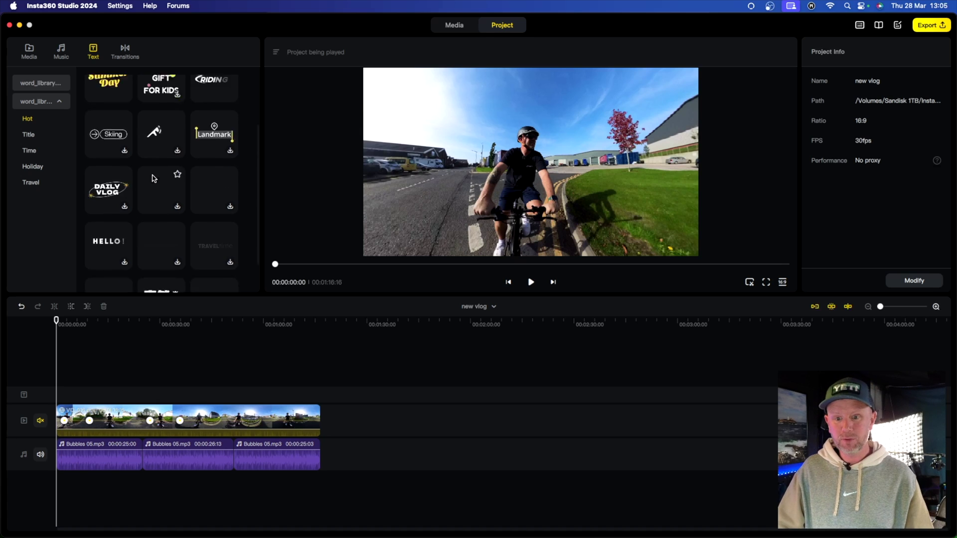
{"action": "scroll", "coordinate": [115, 156], "scroll_direction": "down", "scroll_amount": 4}
{"action": "scroll", "coordinate": [113, 156], "scroll_direction": "up", "scroll_amount": 3}
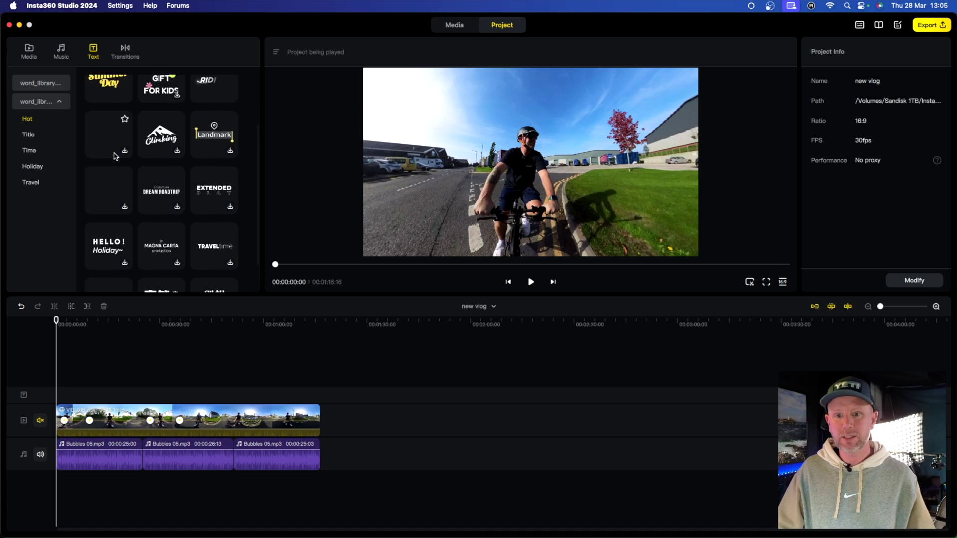
{"action": "scroll", "coordinate": [111, 157], "scroll_direction": "down", "scroll_amount": 1}
{"action": "scroll", "coordinate": [112, 159], "scroll_direction": "up", "scroll_amount": 1}
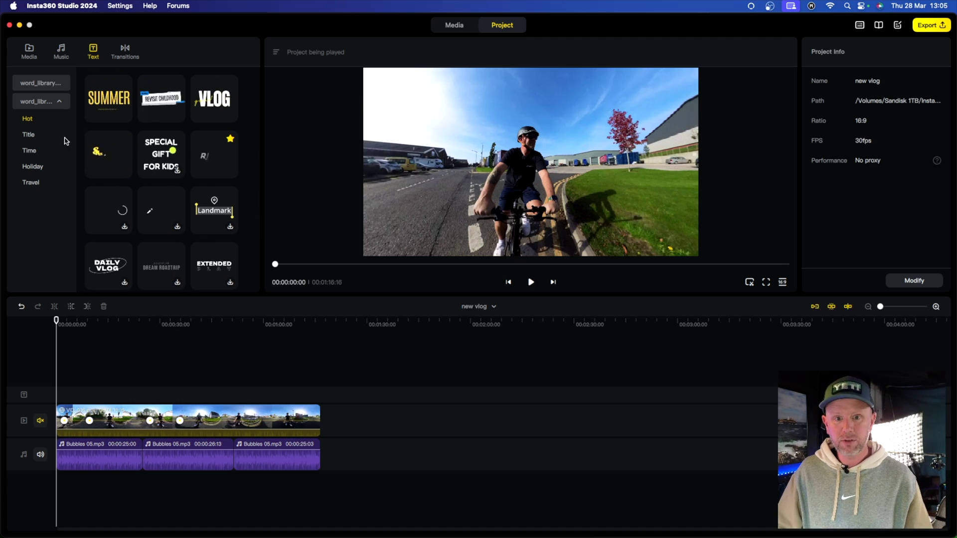
{"action": "left_click", "coordinate": [29, 134]}
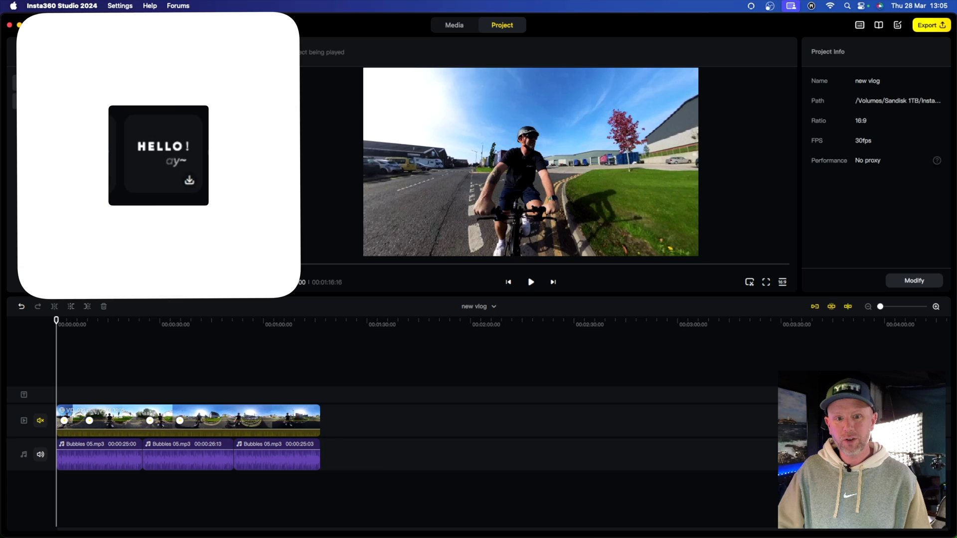
{"action": "left_click", "coordinate": [29, 151]}
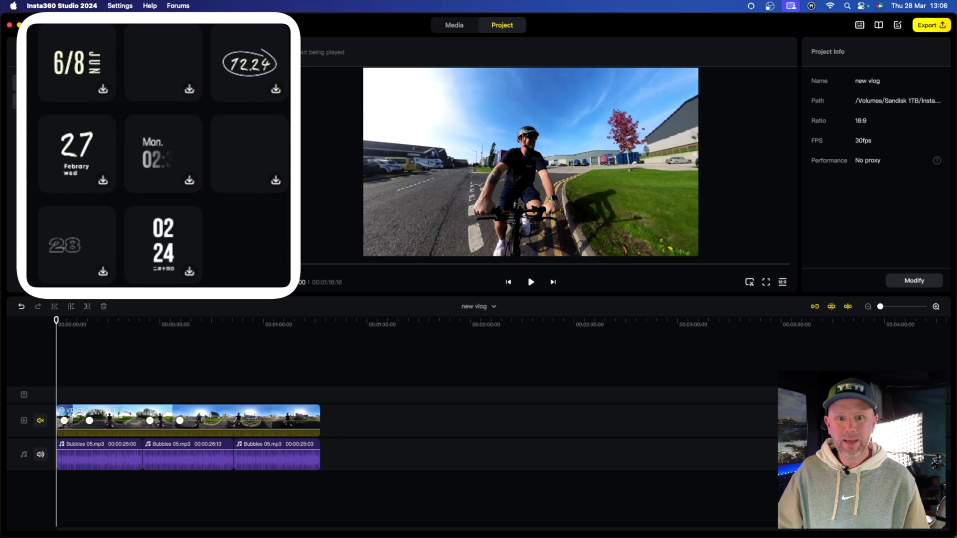
{"action": "left_click", "coordinate": [29, 167]}
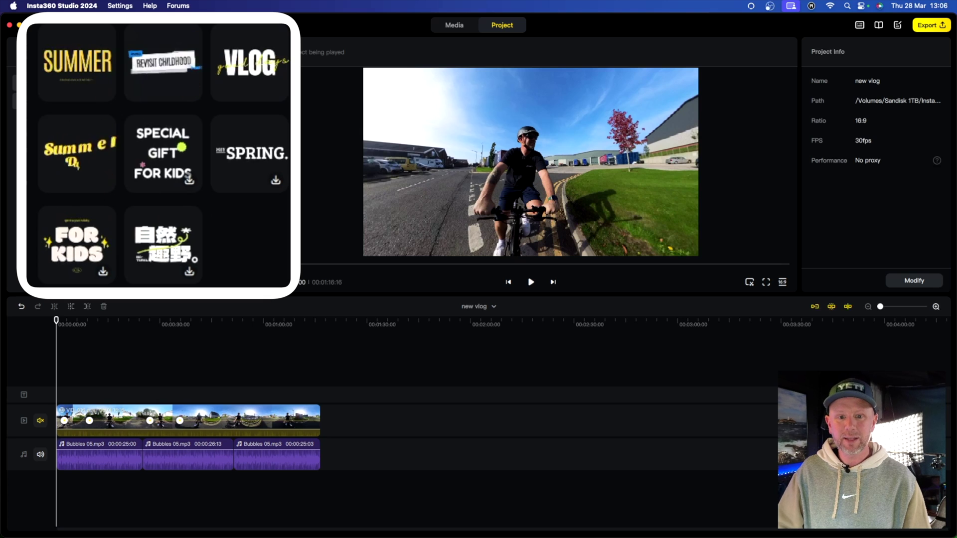
{"action": "left_click", "coordinate": [29, 182]}
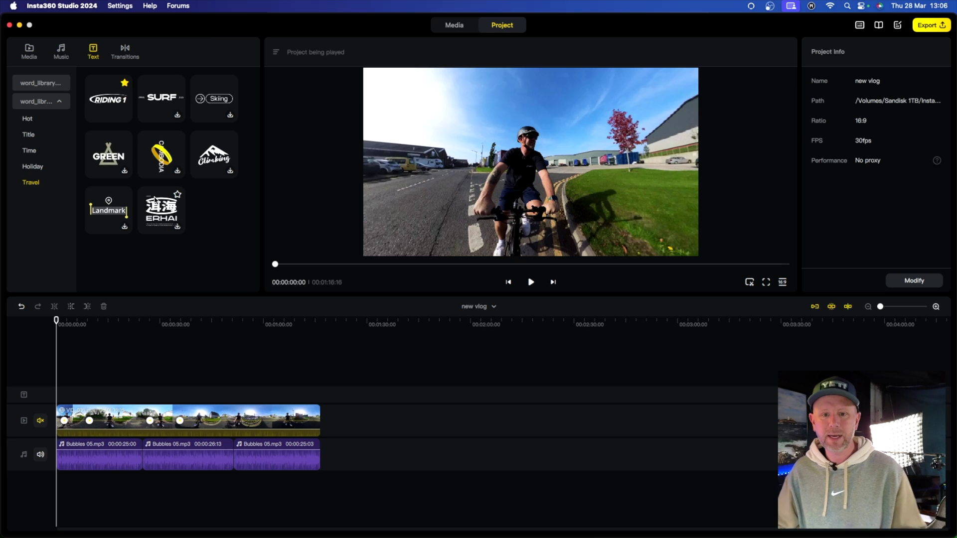
{"action": "left_click", "coordinate": [43, 120]}
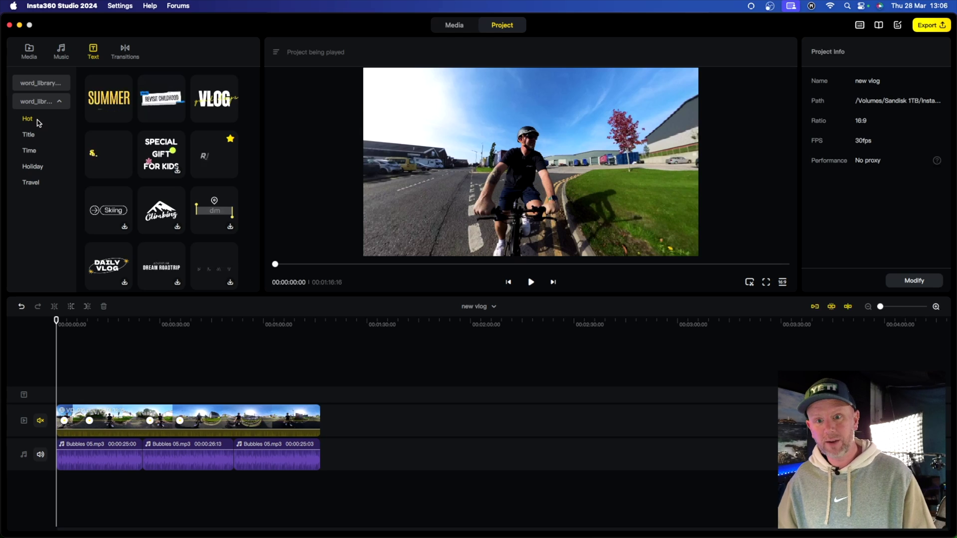
Step: Browse the 360, Camera Movement, Special Effects, Glitch and Basis transition categories, then show all transitions
{"action": "left_click", "coordinate": [125, 52]}
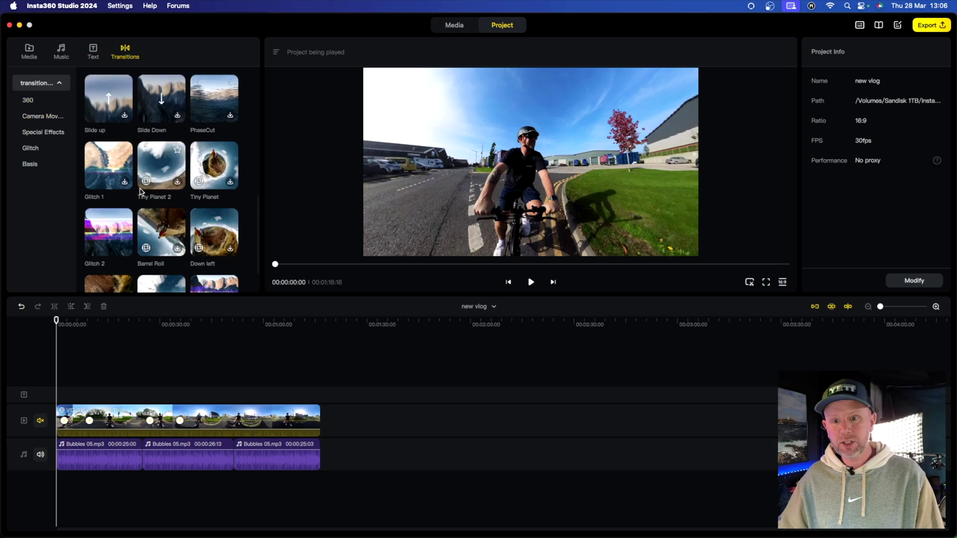
{"action": "scroll", "coordinate": [140, 191], "scroll_direction": "down", "scroll_amount": 2}
{"action": "scroll", "coordinate": [134, 193], "scroll_direction": "up", "scroll_amount": 5}
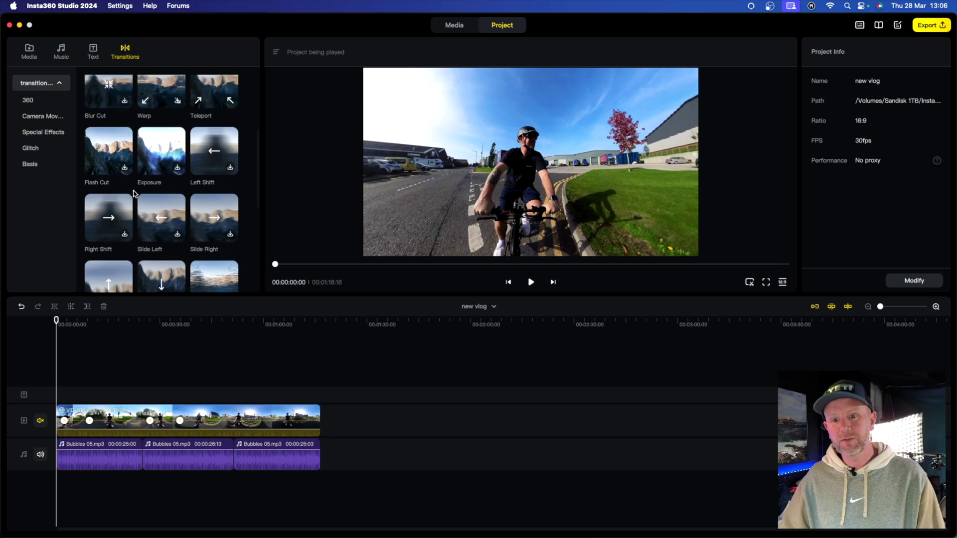
{"action": "scroll", "coordinate": [134, 194], "scroll_direction": "down", "scroll_amount": 5}
{"action": "left_click", "coordinate": [27, 101]}
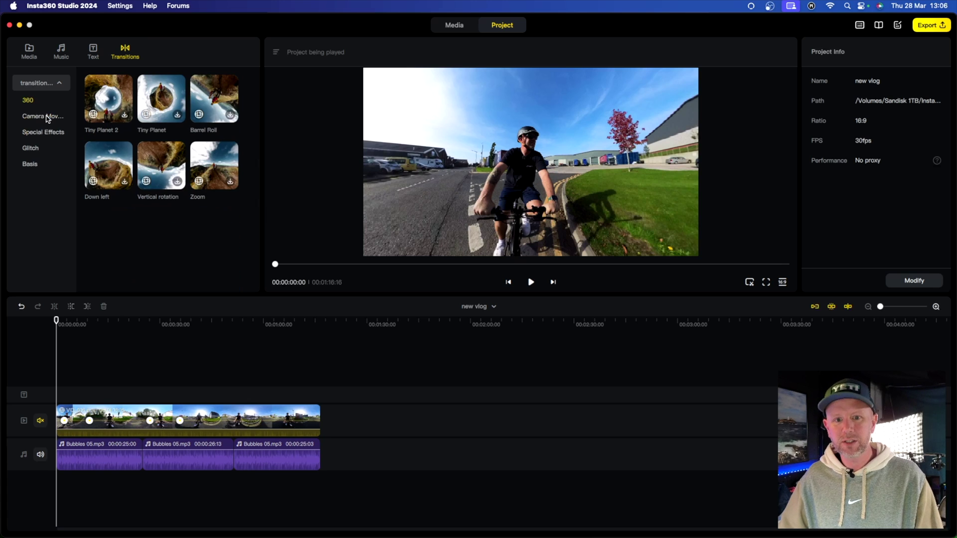
{"action": "left_click", "coordinate": [48, 118]}
{"action": "left_click", "coordinate": [52, 136]}
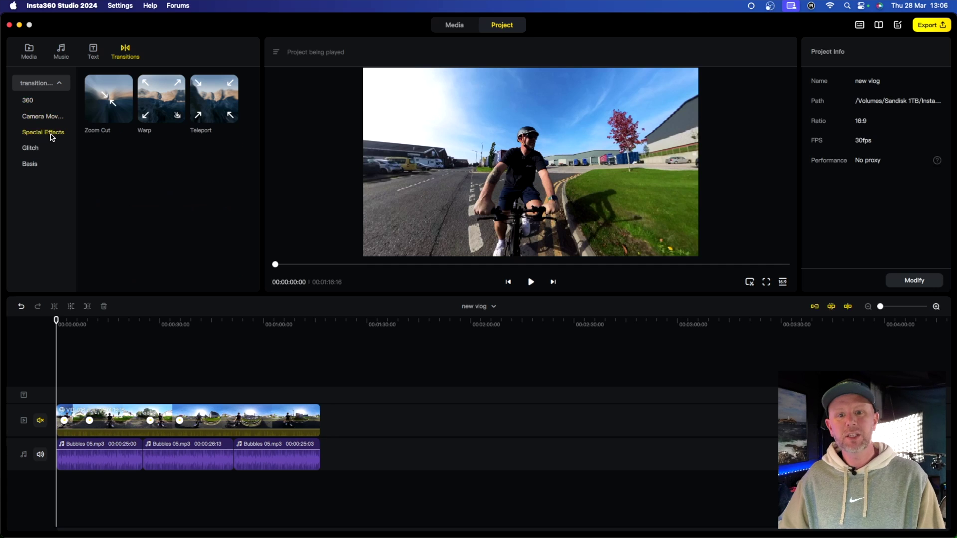
{"action": "left_click", "coordinate": [31, 150]}
{"action": "left_click", "coordinate": [31, 165]}
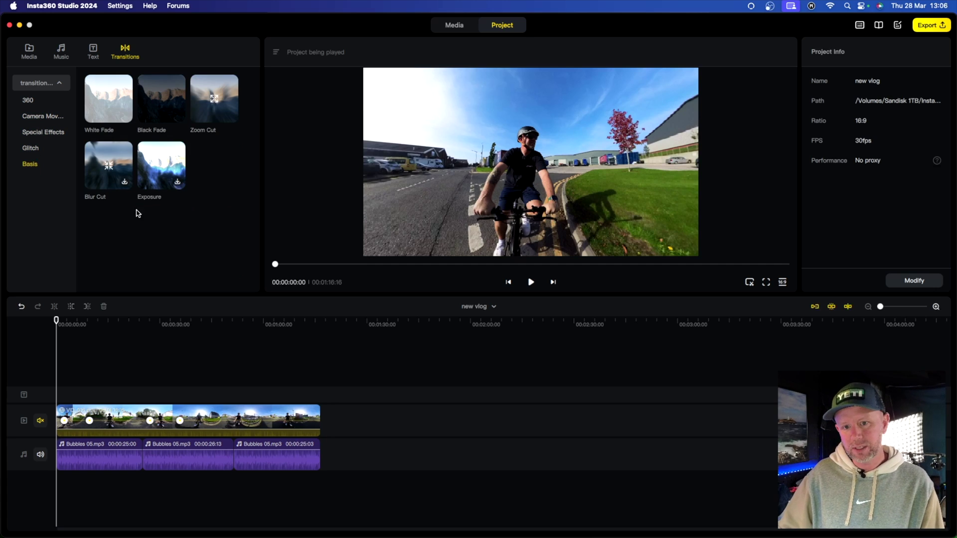
{"action": "left_click", "coordinate": [33, 103]}
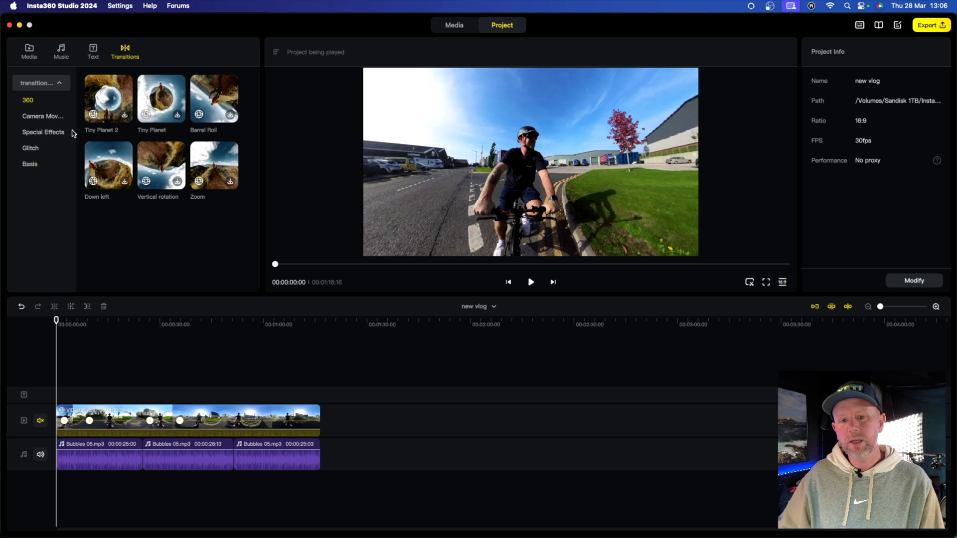
{"action": "left_click", "coordinate": [47, 86]}
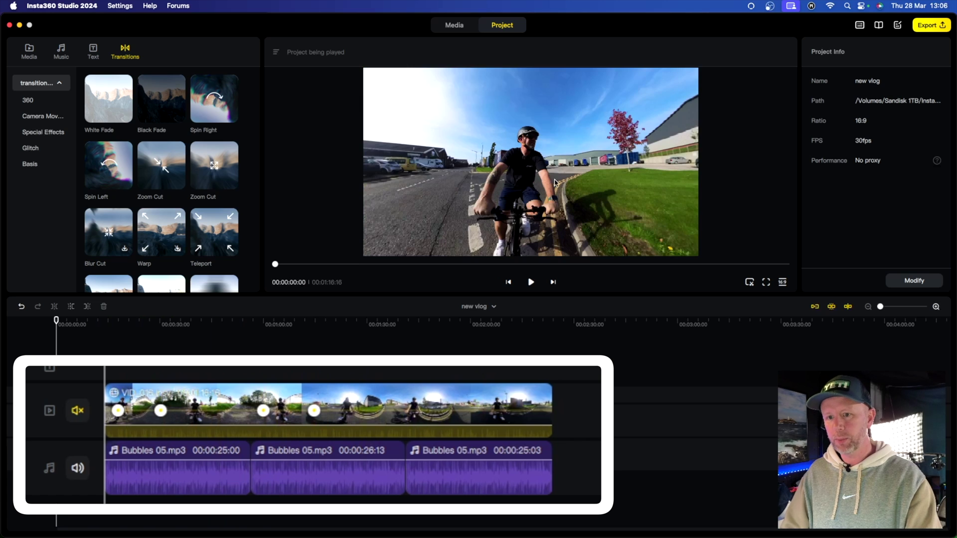
Step: Play and pause the preview, then view and close the keyboard Shortcut list
{"action": "left_click", "coordinate": [531, 282]}
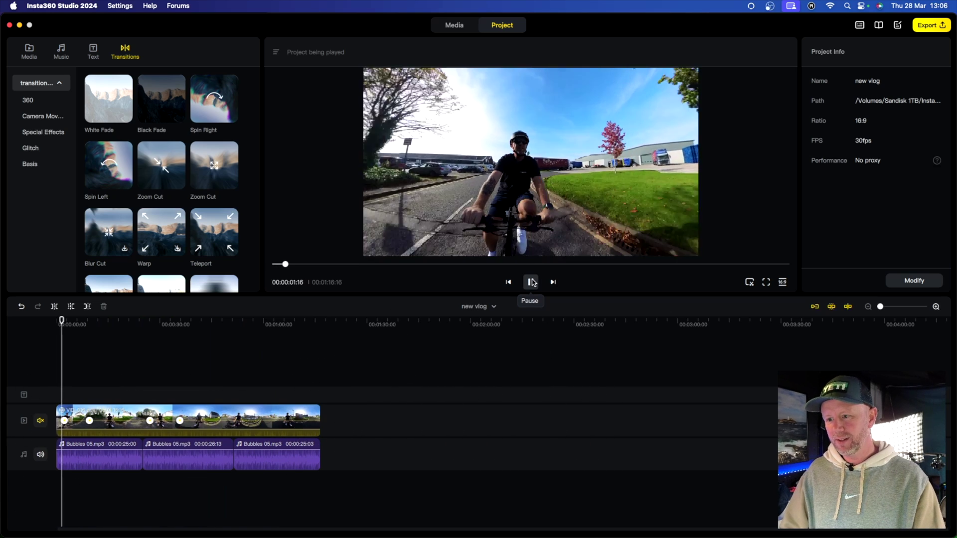
{"action": "left_click", "coordinate": [531, 282]}
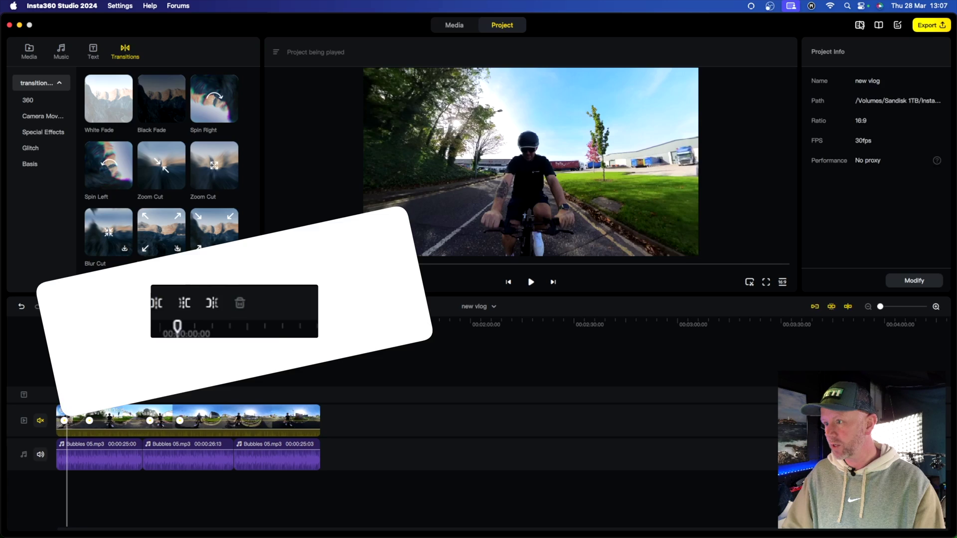
{"action": "left_click", "coordinate": [859, 26]}
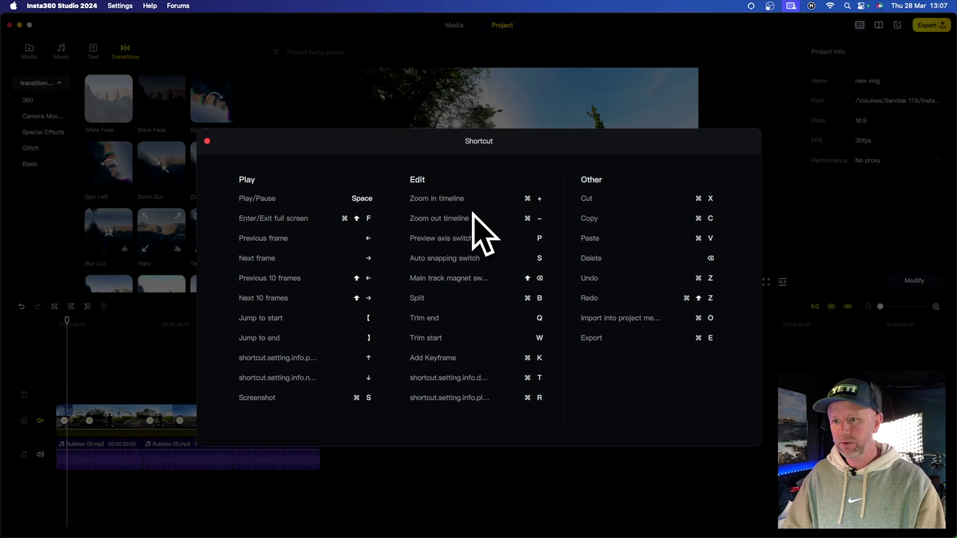
{"action": "left_click", "coordinate": [207, 143]}
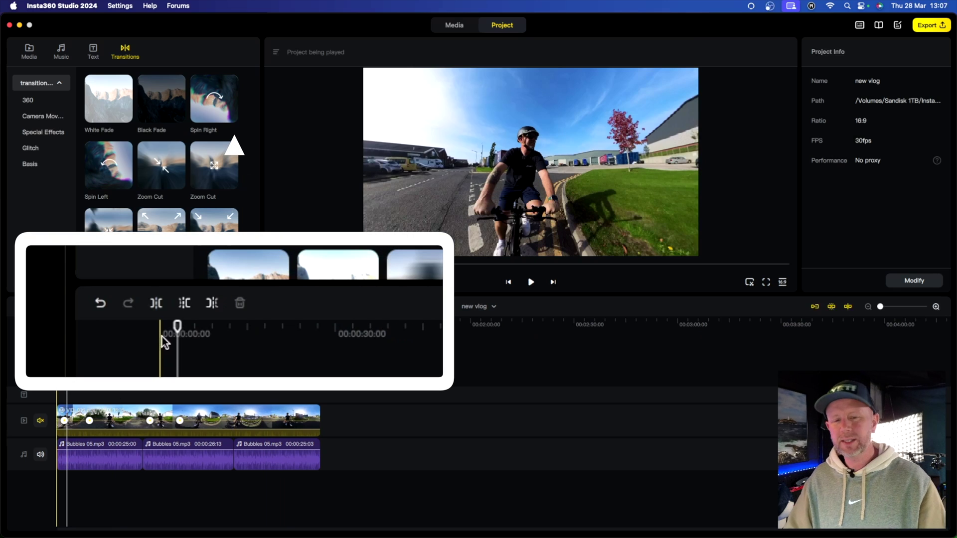
Step: Move the playhead to the project start, check the project dropdown, and zoom the timeline in
{"action": "left_click_drag", "start_coordinate": [177, 327], "coordinate": [156, 336]}
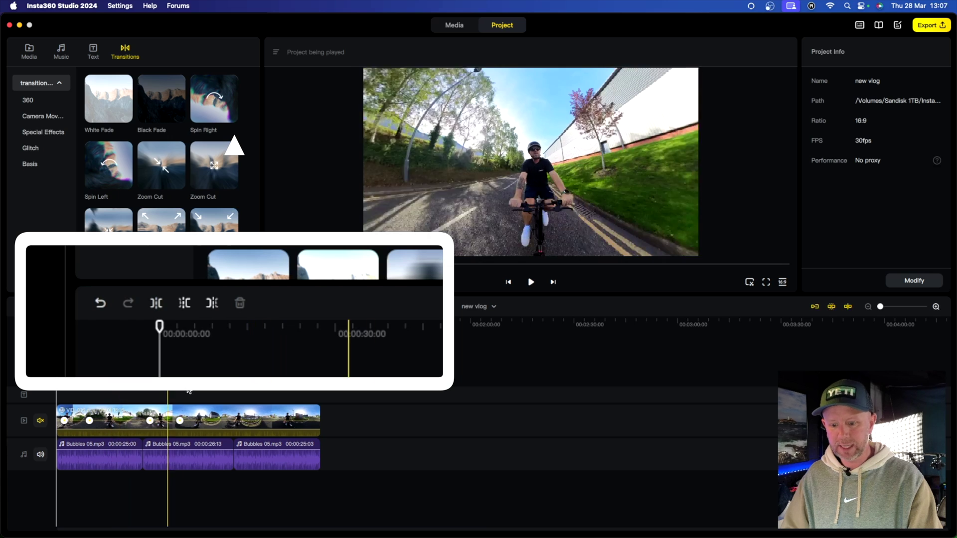
{"action": "left_click", "coordinate": [492, 307]}
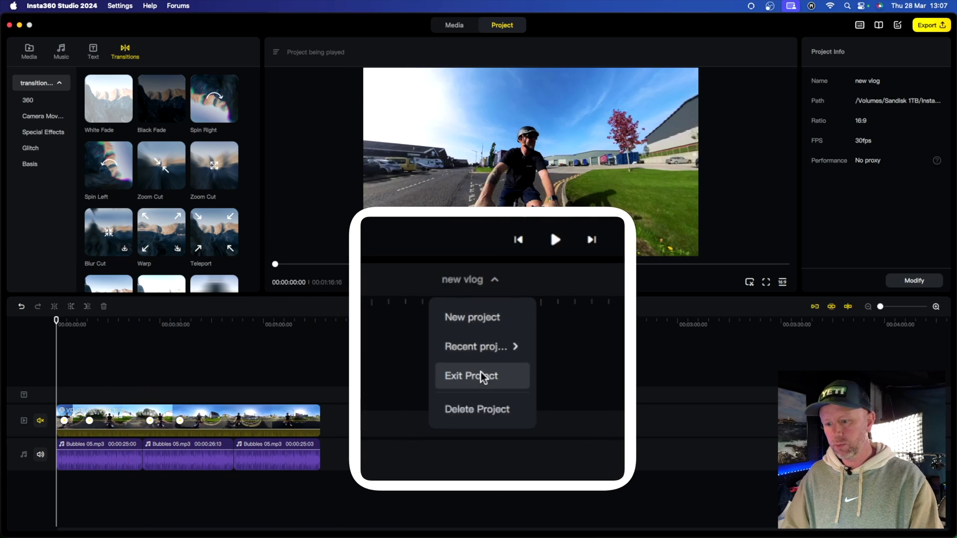
{"action": "mouse_move", "coordinate": [474, 347]}
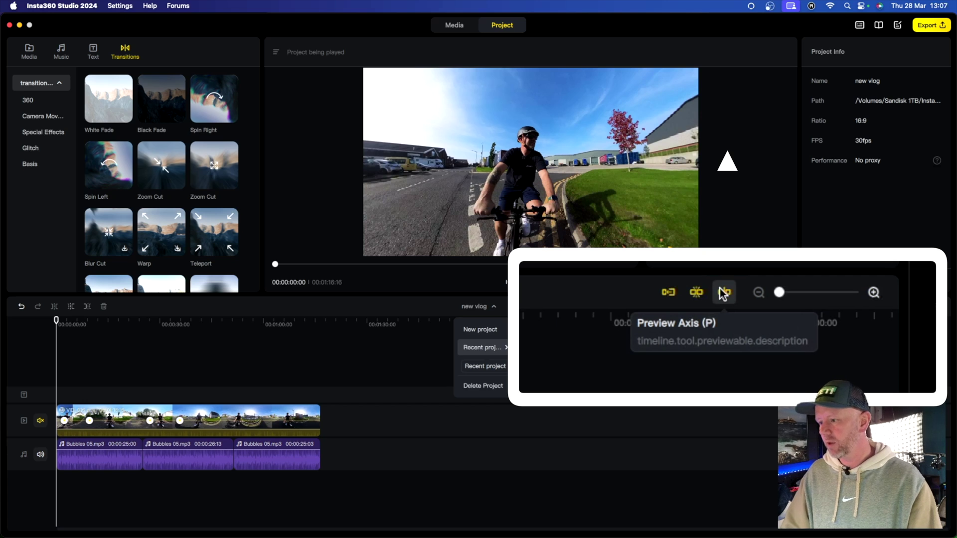
{"action": "mouse_move", "coordinate": [780, 292]}
{"action": "left_mouse_down"}
{"action": "mouse_move", "coordinate": [804, 293]}
{"action": "mouse_move", "coordinate": [785, 292]}
{"action": "left_mouse_up"}
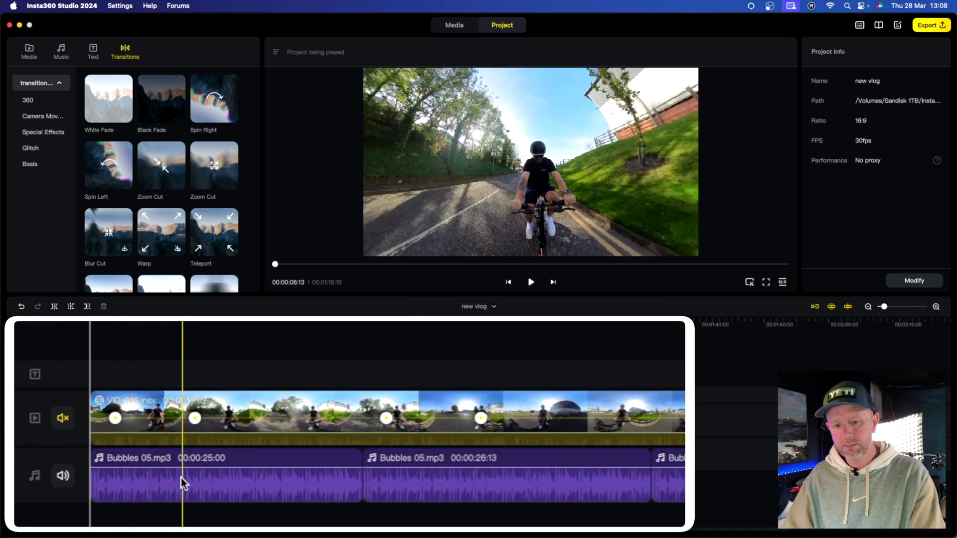
Step: Scrub the playhead through the opening VID_016 clip, zoom in further, and return to the start with Home
{"action": "left_click", "coordinate": [102, 348]}
{"action": "left_click_drag", "start_coordinate": [97, 349], "coordinate": [144, 349]}
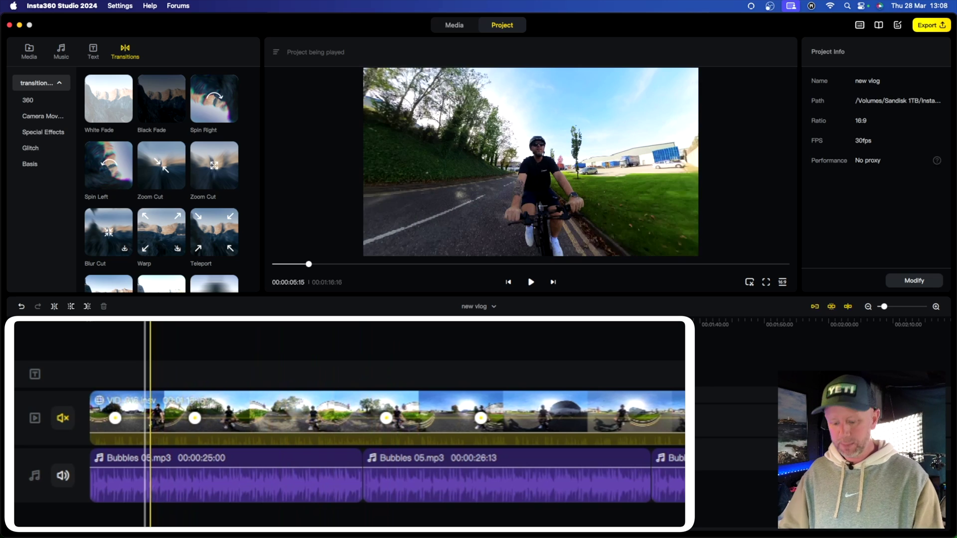
{"action": "scroll", "coordinate": [145, 419], "scroll_direction": "up", "scroll_amount": 3}
{"action": "scroll", "coordinate": [134, 418], "scroll_direction": "up", "scroll_amount": 2}
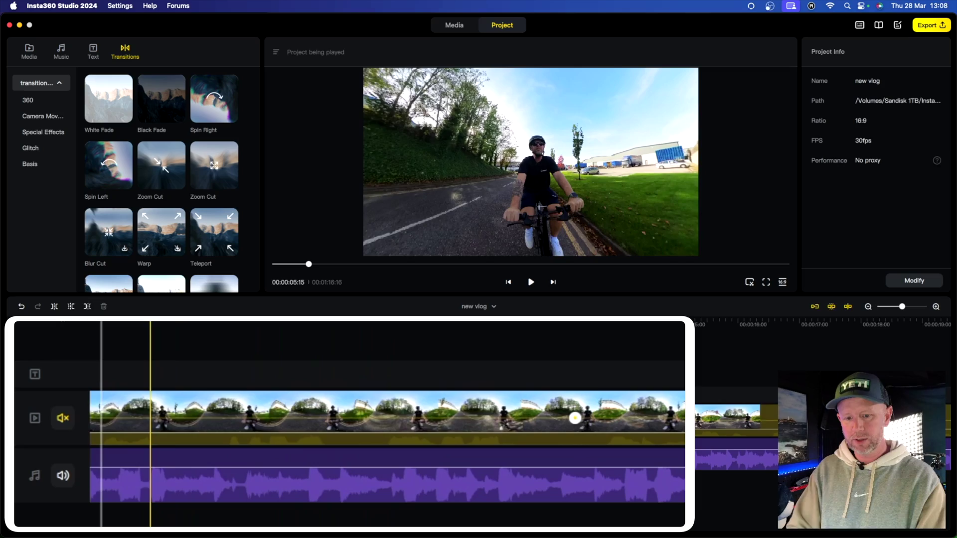
{"action": "left_click_drag", "start_coordinate": [105, 324], "coordinate": [133, 323]}
{"action": "key", "text": "Home"}
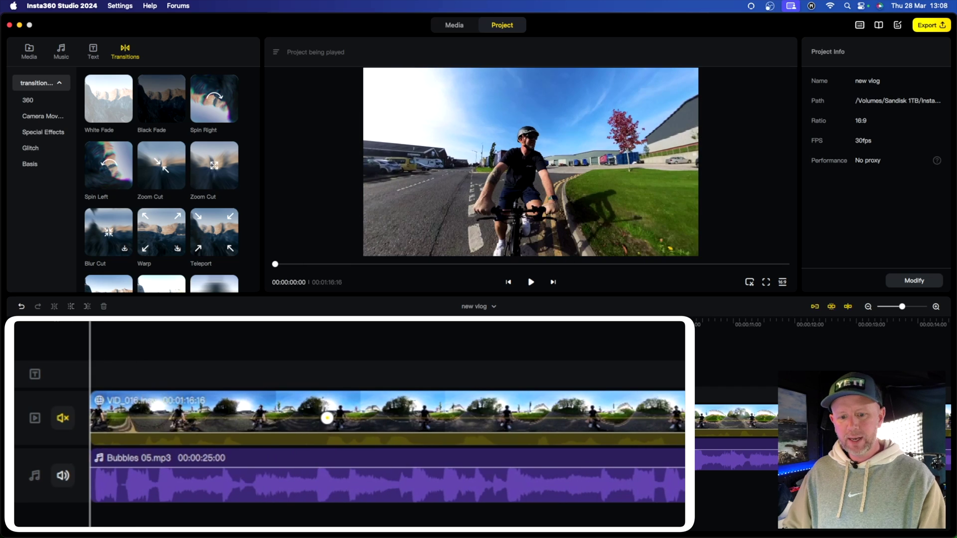
Step: Add the Hot VLOG title to the text track, lengthen it, and scale it to 205%
{"action": "left_click", "coordinate": [94, 51]}
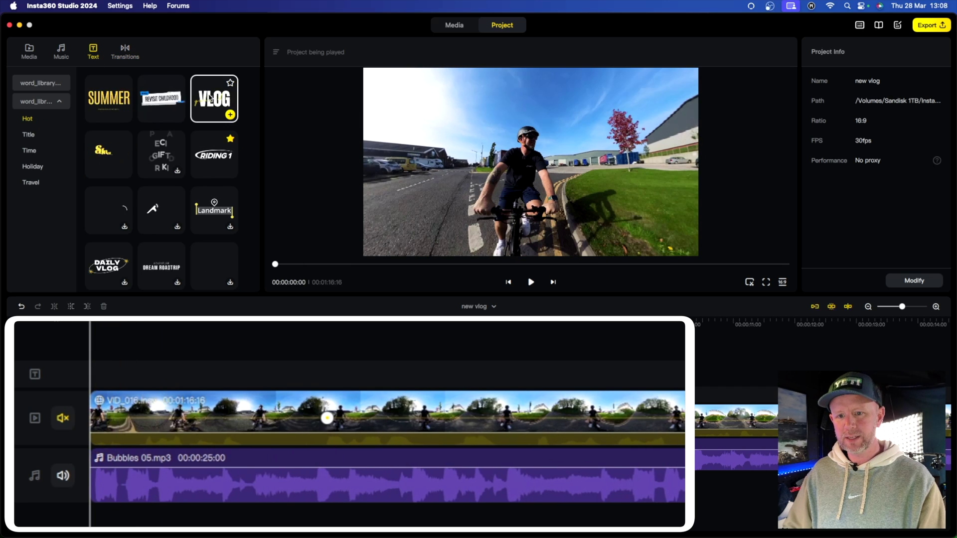
{"action": "left_click_drag", "start_coordinate": [210, 98], "coordinate": [99, 374]}
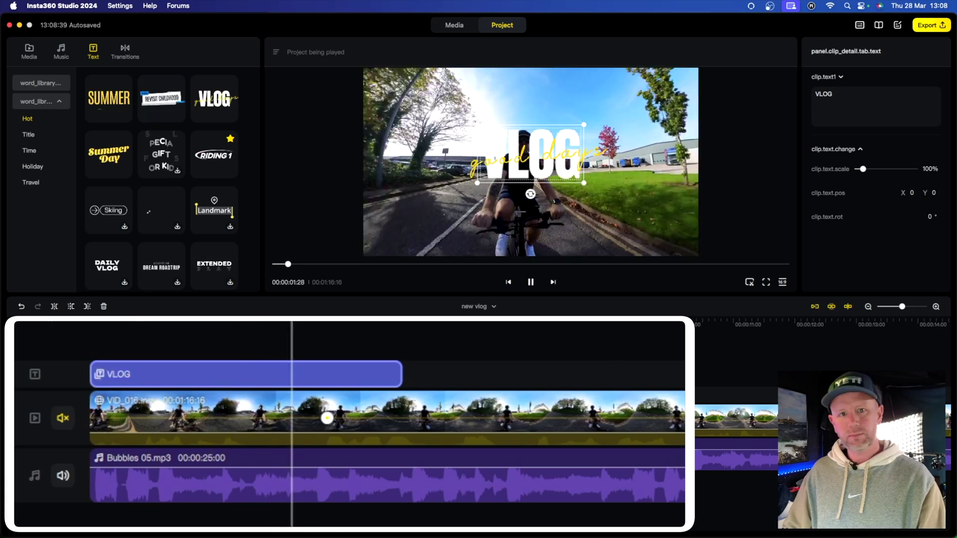
{"action": "key", "text": "space"}
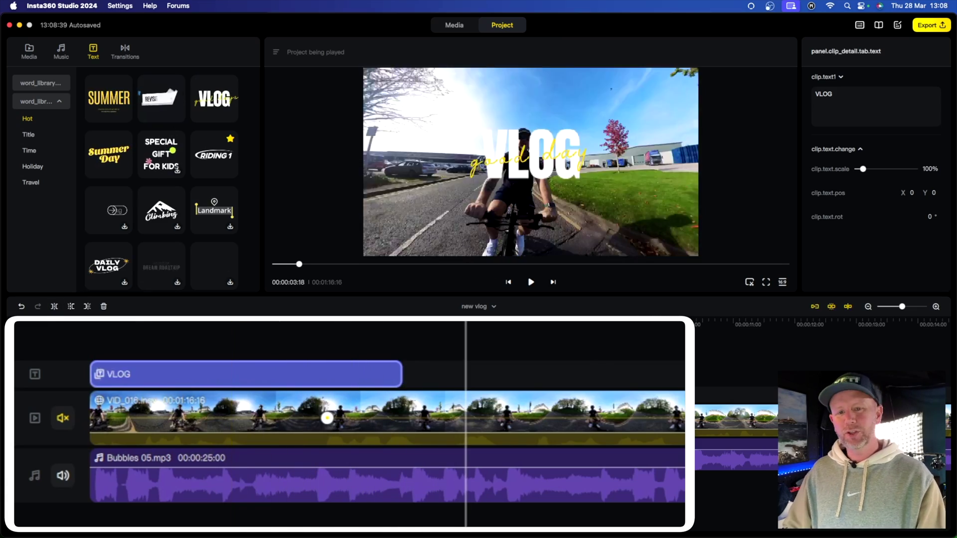
{"action": "left_click_drag", "start_coordinate": [402, 379], "coordinate": [592, 374]}
{"action": "left_click", "coordinate": [382, 344]}
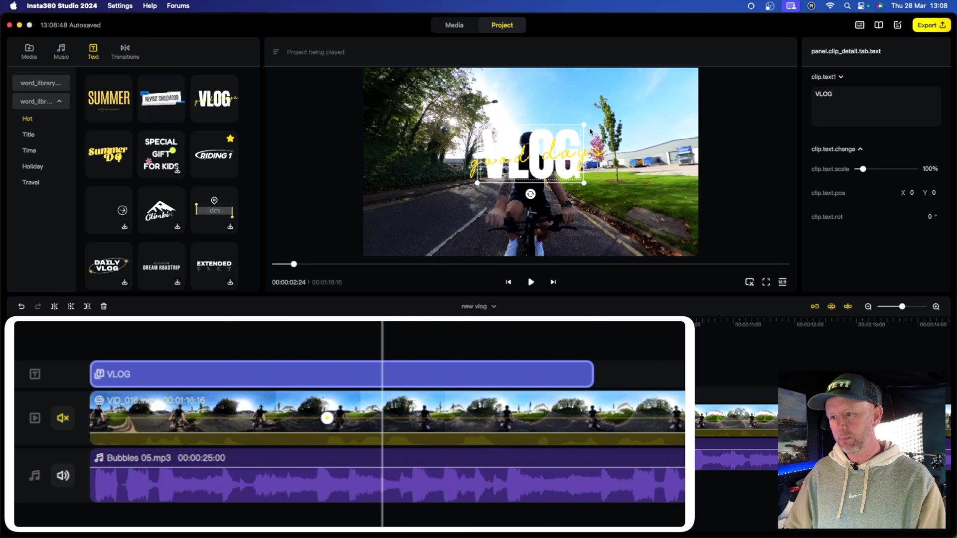
{"action": "left_click_drag", "start_coordinate": [585, 124], "coordinate": [642, 95]}
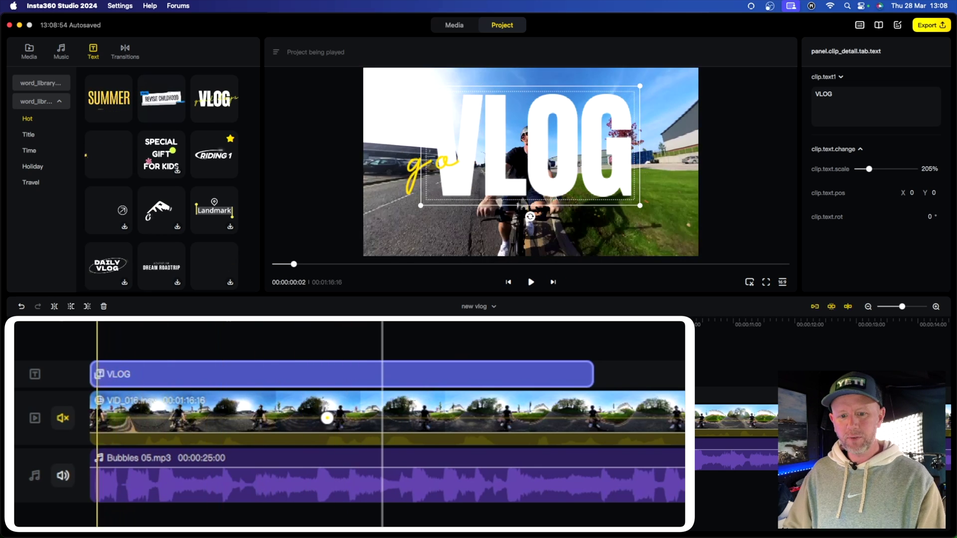
Step: Play the opening, mute the Bubbles 05 music track, and scrub through the titled frames
{"action": "left_click", "coordinate": [96, 339]}
{"action": "key", "text": "space"}
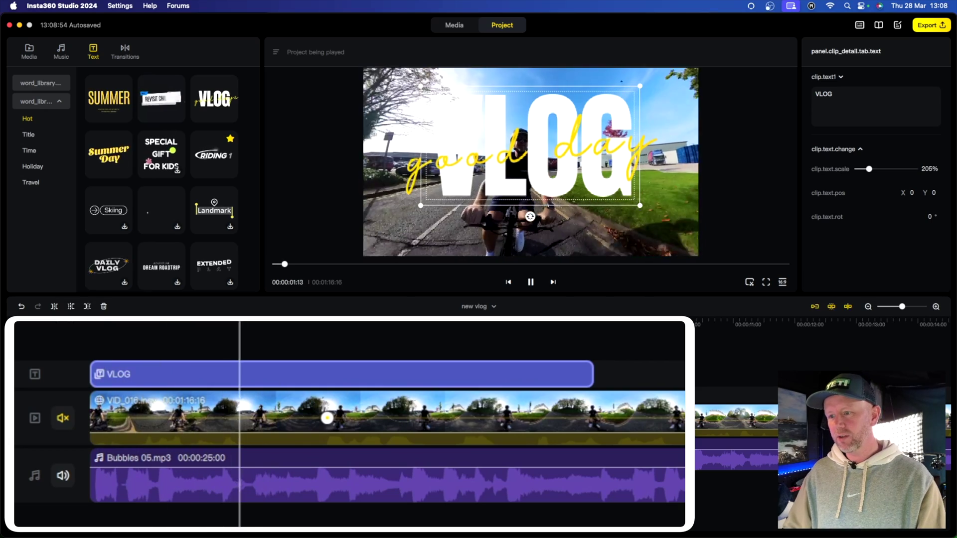
{"action": "key", "text": "space"}
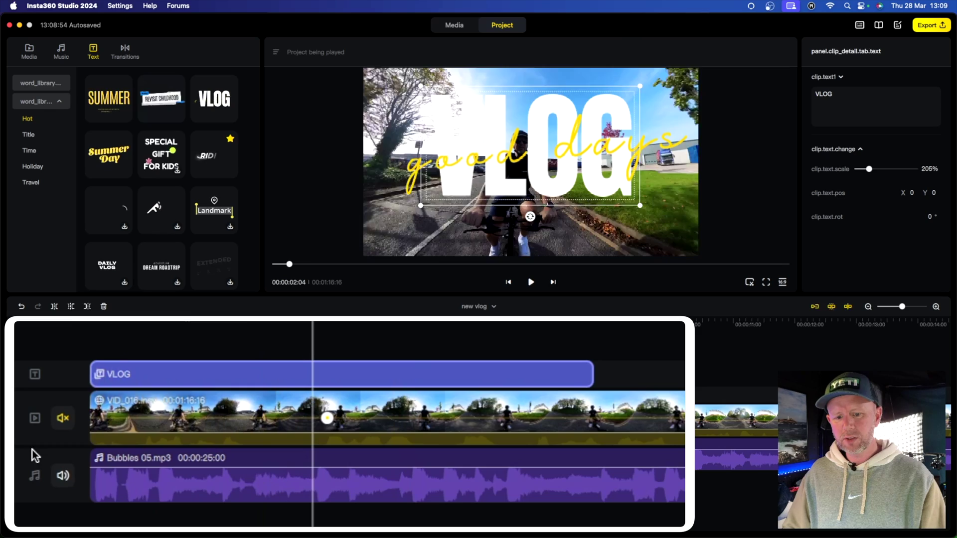
{"action": "left_click", "coordinate": [62, 474]}
{"action": "left_click_drag", "start_coordinate": [312, 339], "coordinate": [594, 339]}
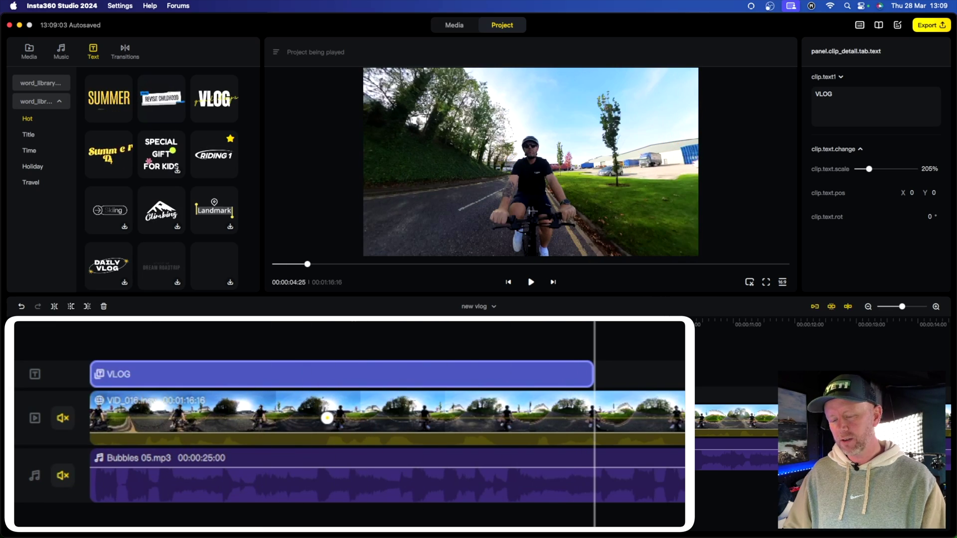
Step: Split VID_016 at 00:00:04:23, trim the VLOG title to the cut, and delete the remainder
{"action": "left_click", "coordinate": [588, 412]}
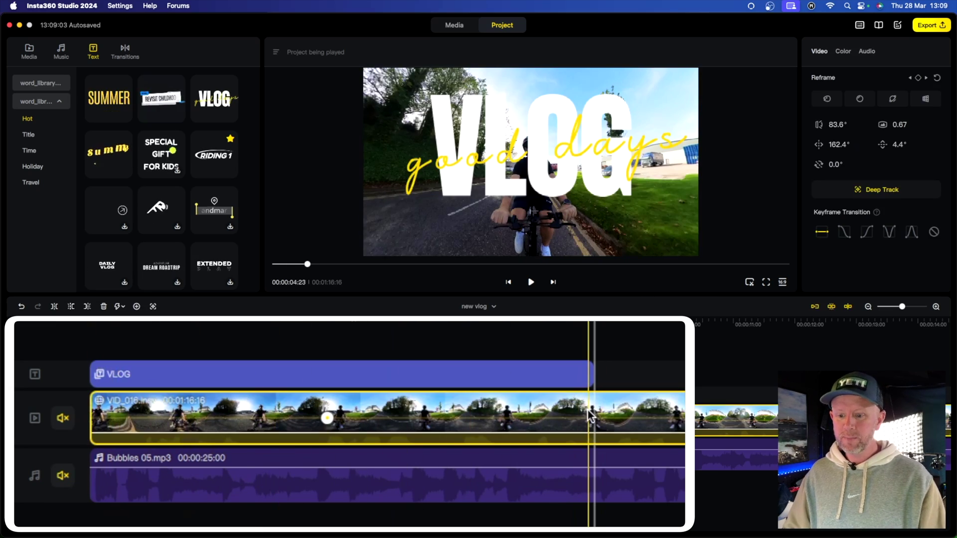
{"action": "key", "text": "super+b"}
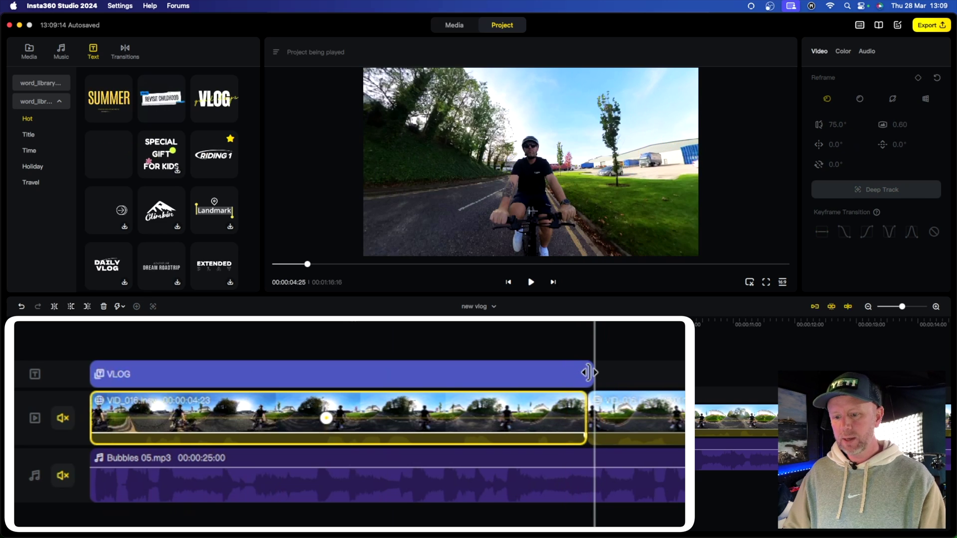
{"action": "left_click_drag", "start_coordinate": [591, 374], "coordinate": [583, 372]}
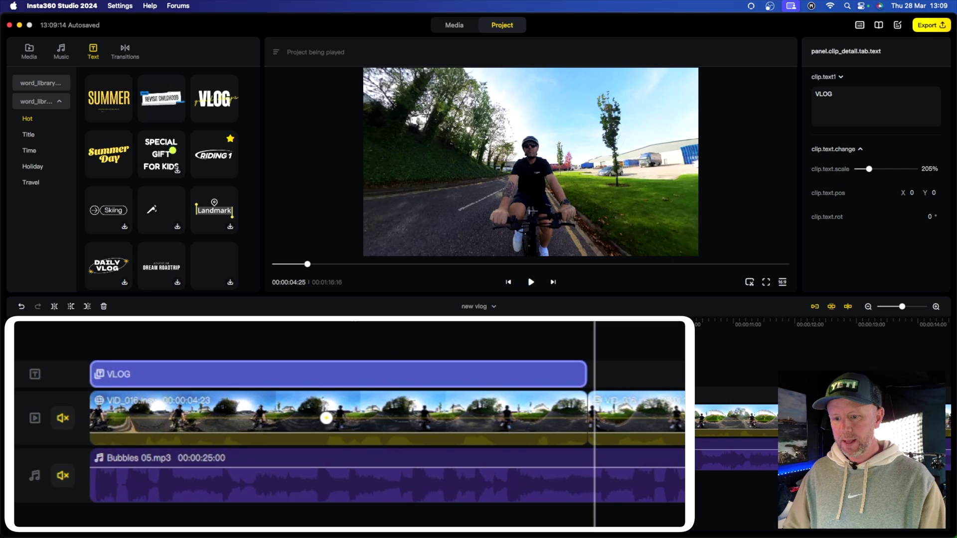
{"action": "left_click", "coordinate": [672, 424]}
{"action": "key", "text": "BackSpace"}
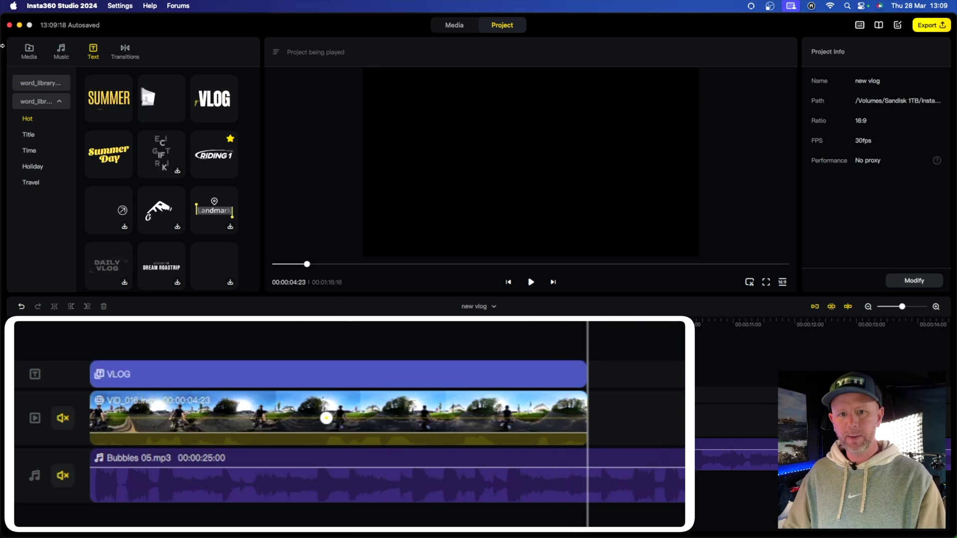
Step: Add VID_022 from the media library to the timeline after VID_016
{"action": "left_click", "coordinate": [28, 50]}
{"action": "scroll", "coordinate": [128, 190], "scroll_direction": "down", "scroll_amount": 10}
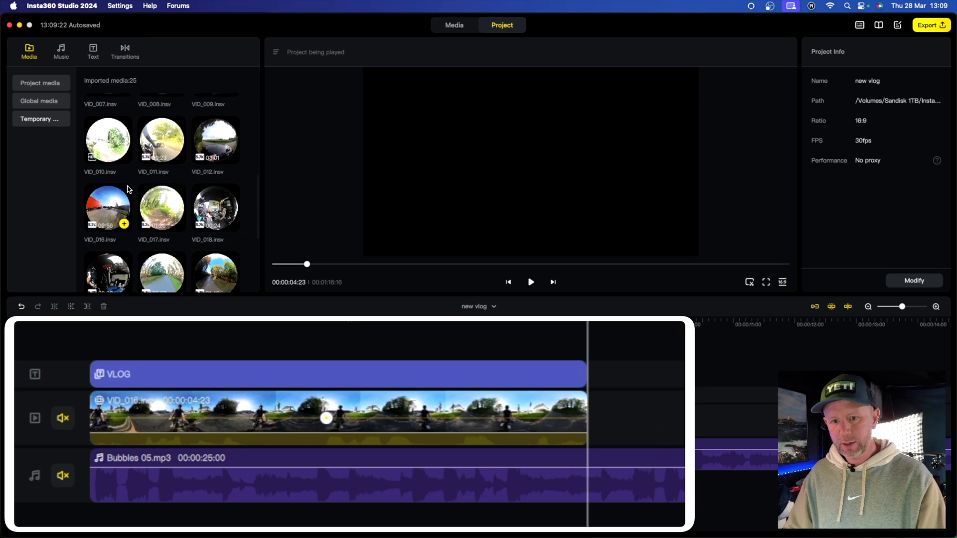
{"action": "mouse_move", "coordinate": [168, 200]}
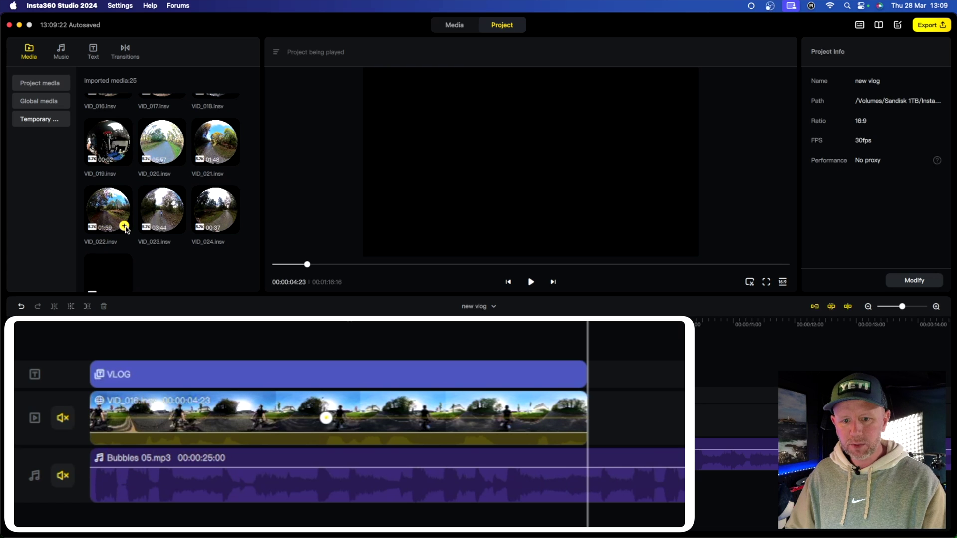
{"action": "left_click", "coordinate": [124, 227]}
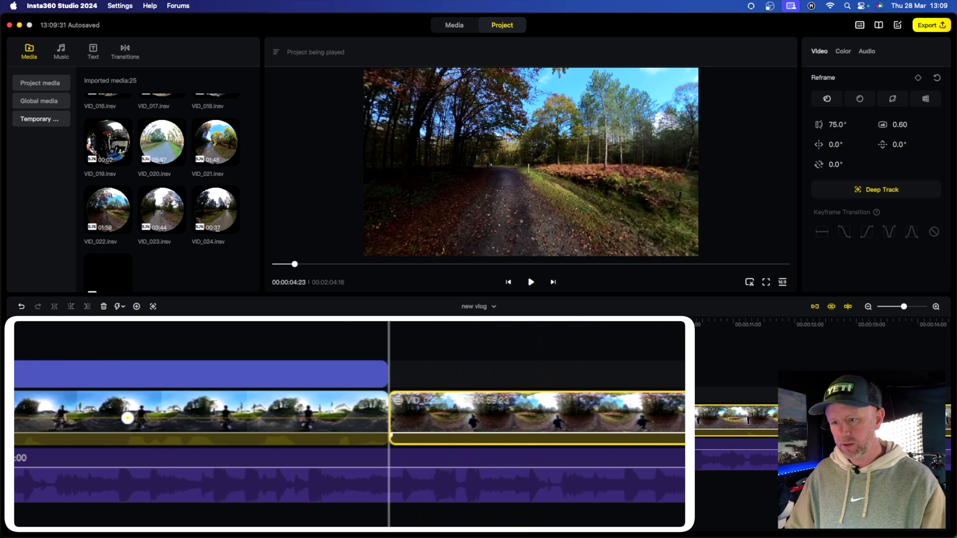
Step: Trim VID_022 to a 00:04:07 segment by deleting its remainder, making the project 00:01:16:16
{"action": "left_click", "coordinate": [482, 427]}
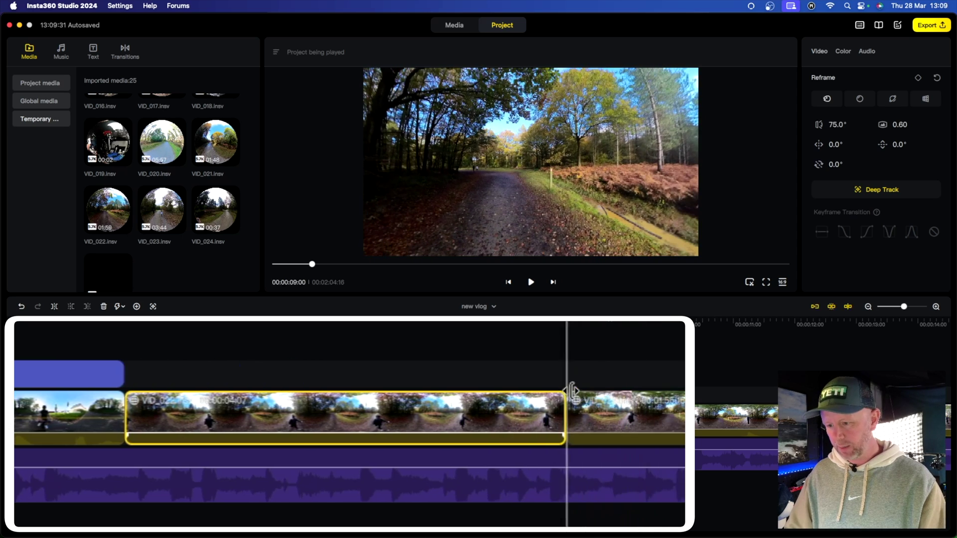
{"action": "left_click", "coordinate": [416, 418]}
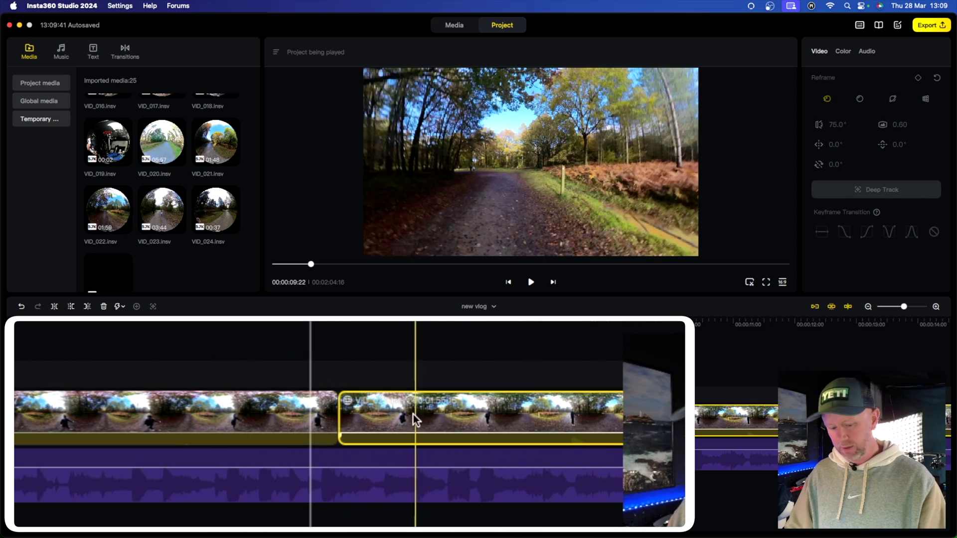
{"action": "key", "text": "Delete"}
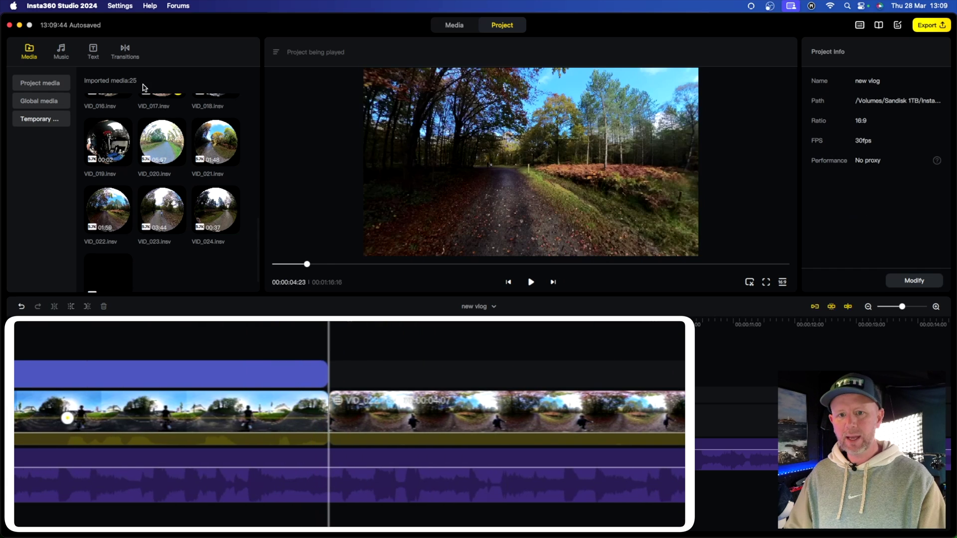
Step: Place a Teleport transition at the junction of VID_016 and VID_022
{"action": "left_click", "coordinate": [126, 52]}
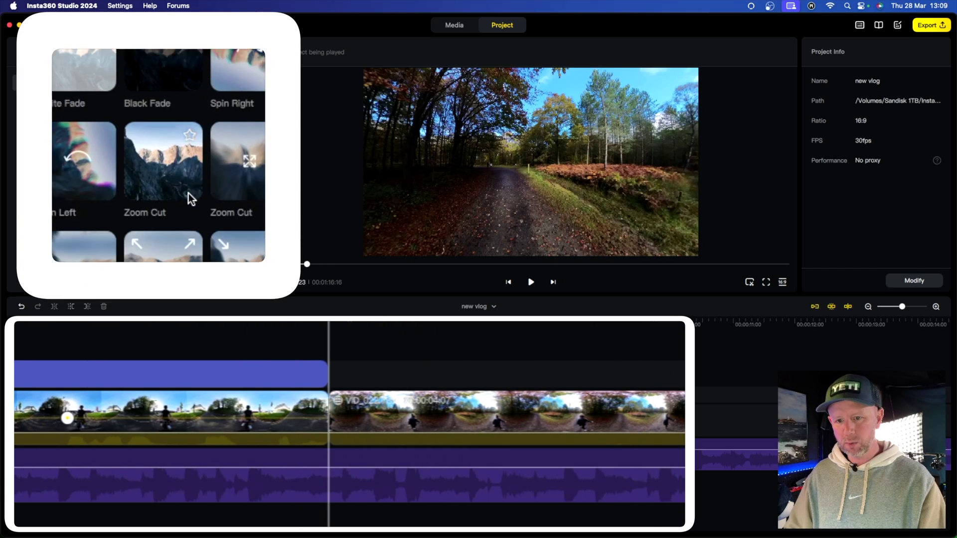
{"action": "scroll", "coordinate": [189, 194], "scroll_direction": "down", "scroll_amount": 2}
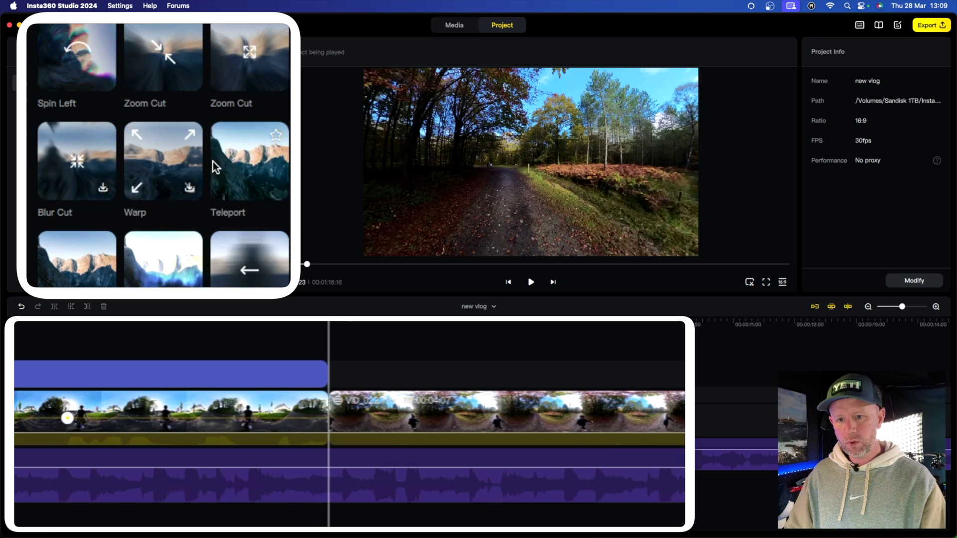
{"action": "left_click_drag", "start_coordinate": [219, 159], "coordinate": [327, 418]}
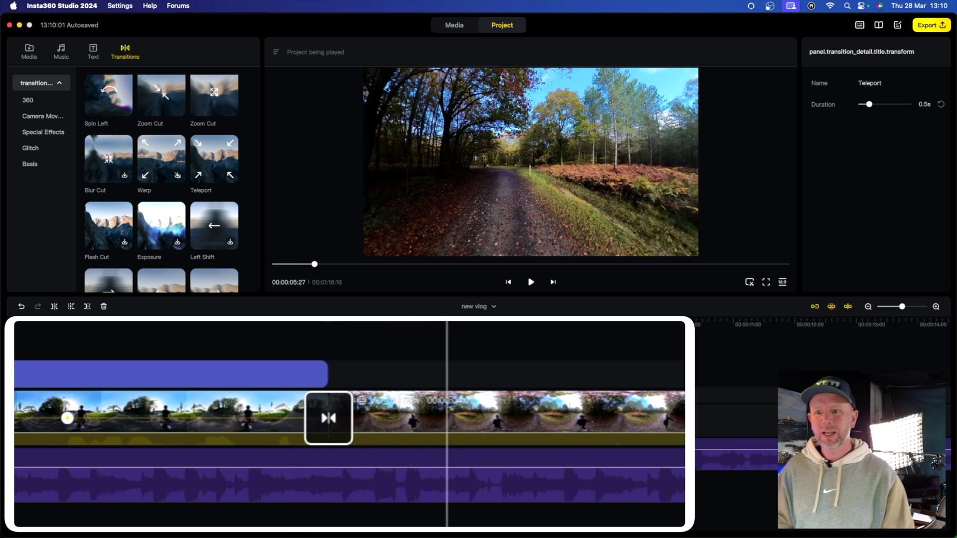
{"action": "left_click", "coordinate": [284, 352]}
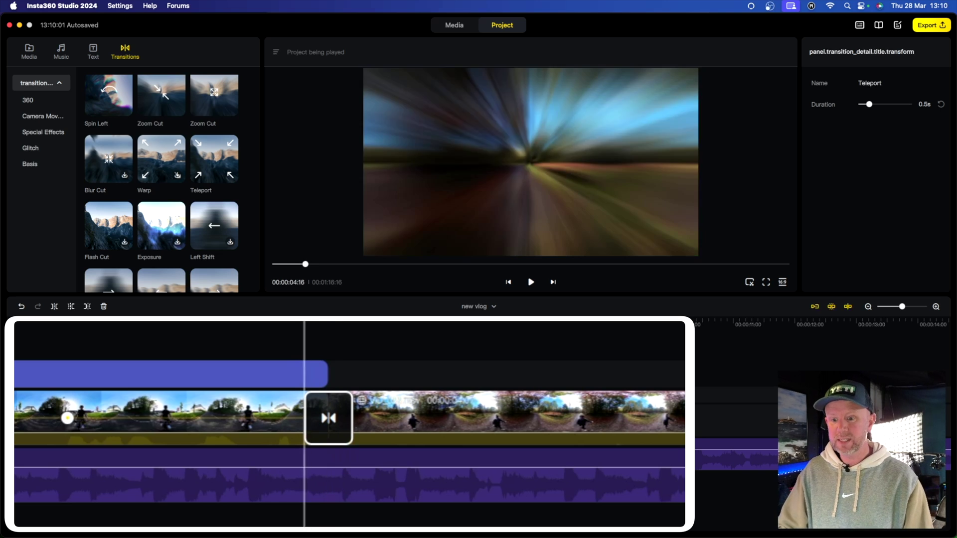
Step: Stretch the Teleport transition to 1.4s and preview it
{"action": "left_click_drag", "start_coordinate": [344, 406], "coordinate": [399, 412]}
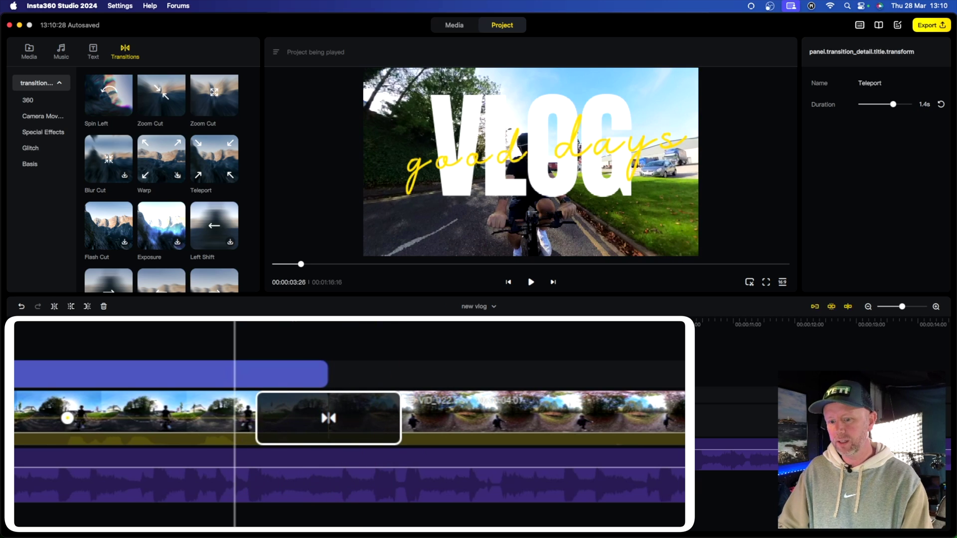
{"action": "key", "text": "space"}
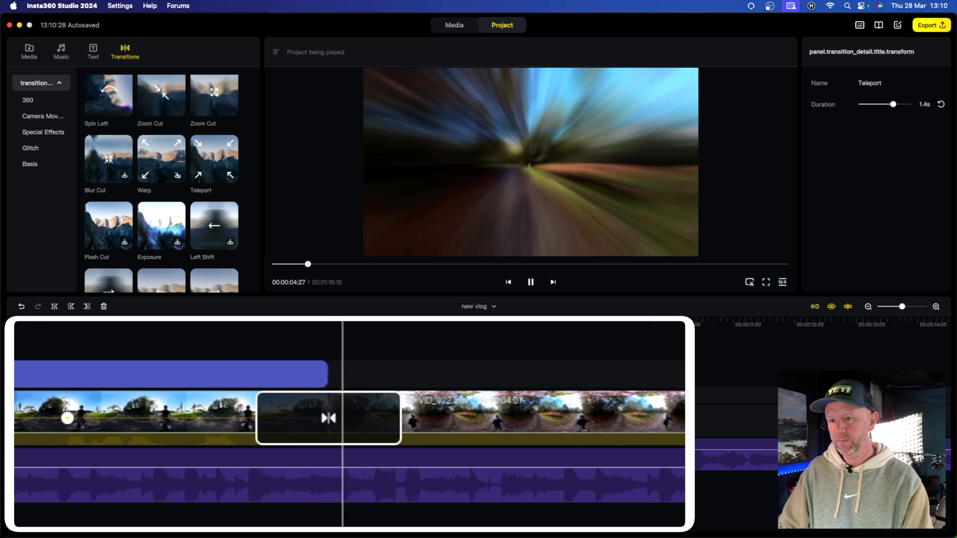
{"action": "key", "text": "space"}
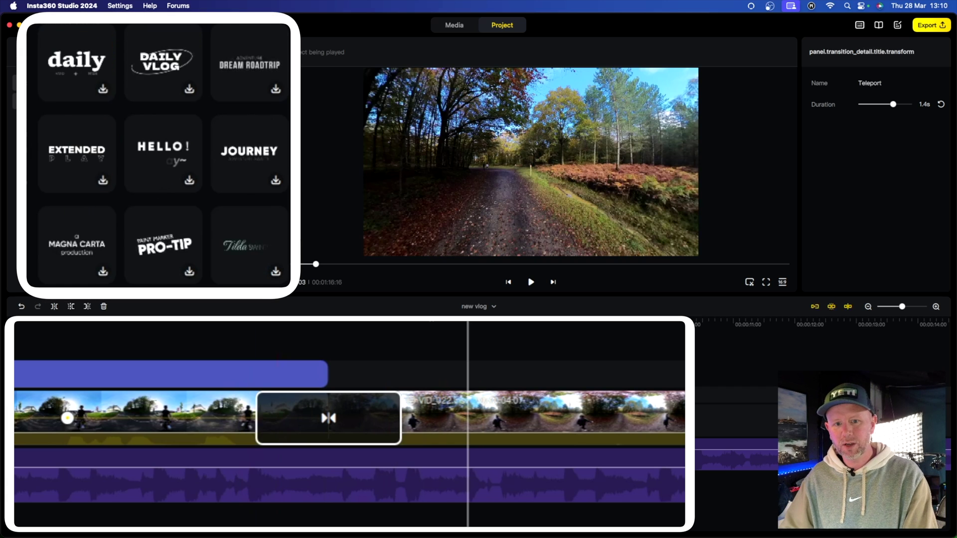
Step: Add the 02 24 date title over VID_022 at the lower right, with its bottom line changed to Saturday
{"action": "left_click", "coordinate": [79, 59]}
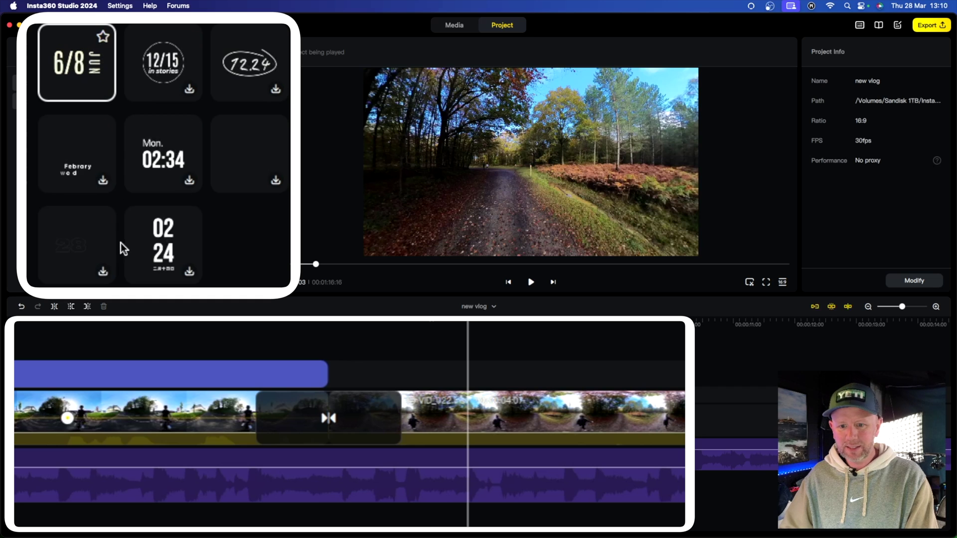
{"action": "left_click", "coordinate": [188, 272]}
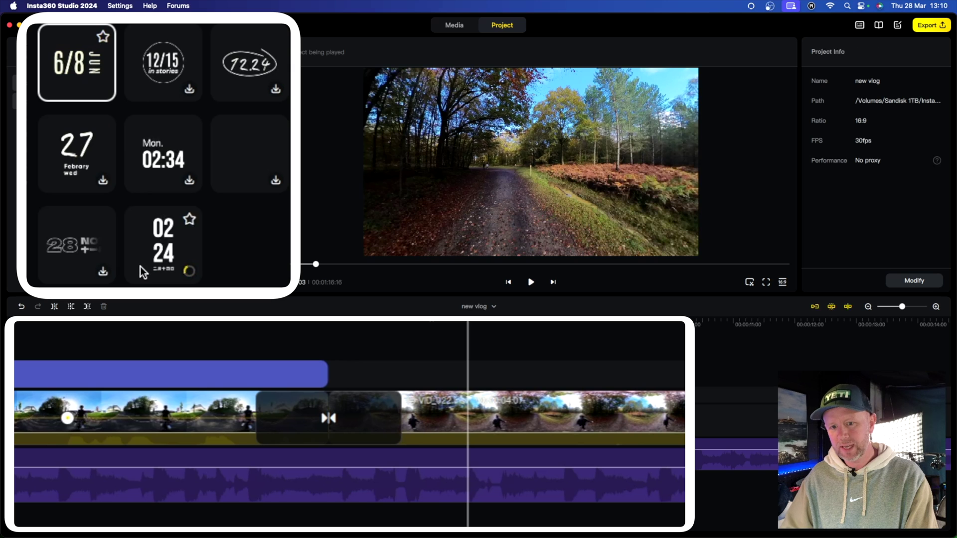
{"action": "left_click_drag", "start_coordinate": [172, 269], "coordinate": [244, 374]}
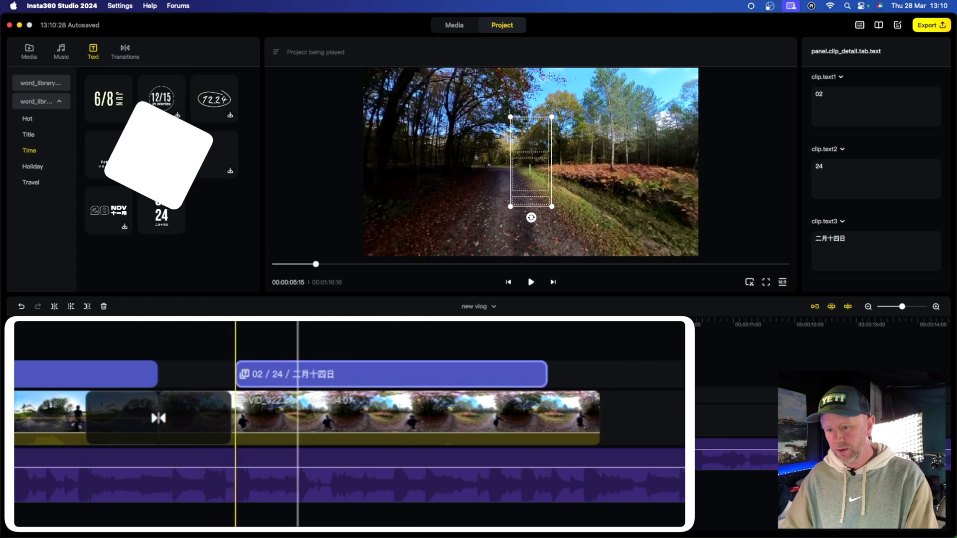
{"action": "key", "text": "space"}
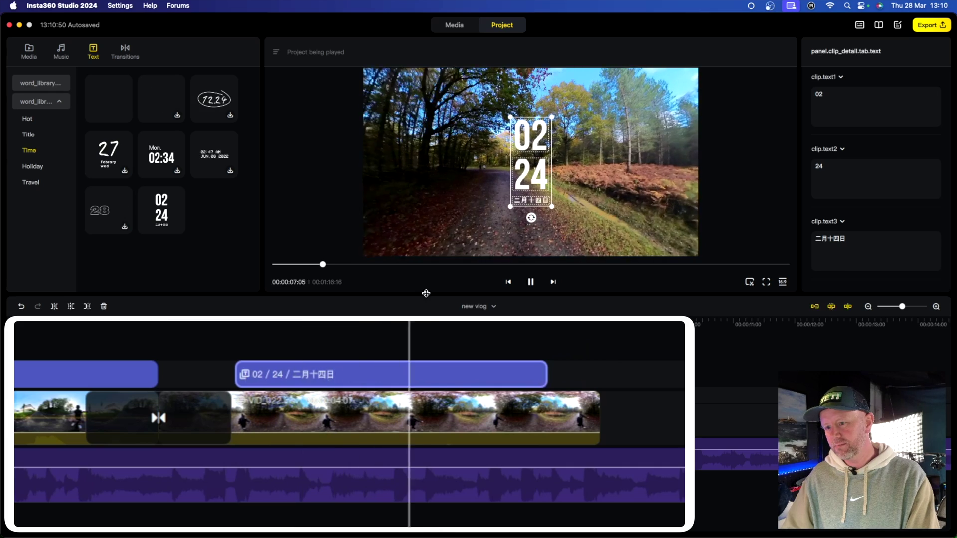
{"action": "key", "text": "space"}
{"action": "left_click_drag", "start_coordinate": [535, 131], "coordinate": [664, 190]}
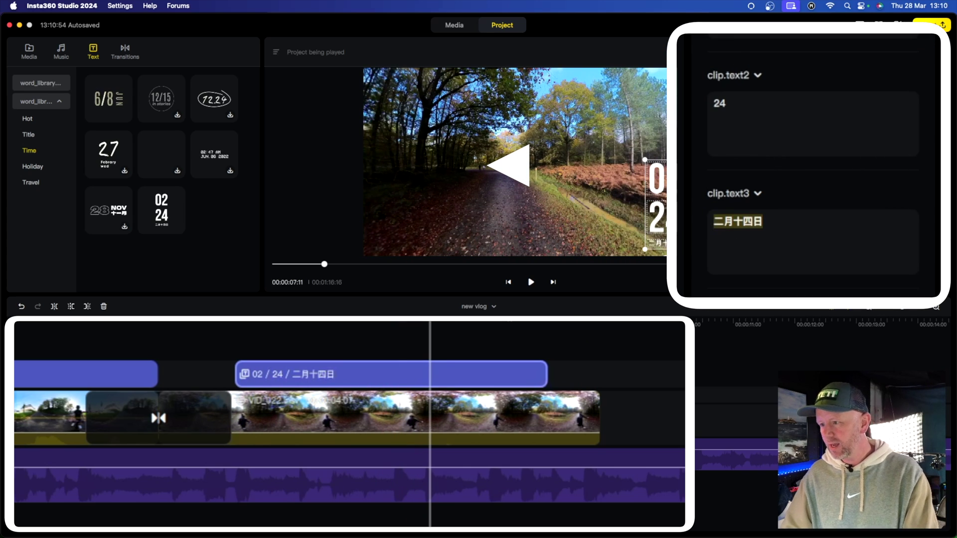
{"action": "type", "text": "saturda"}
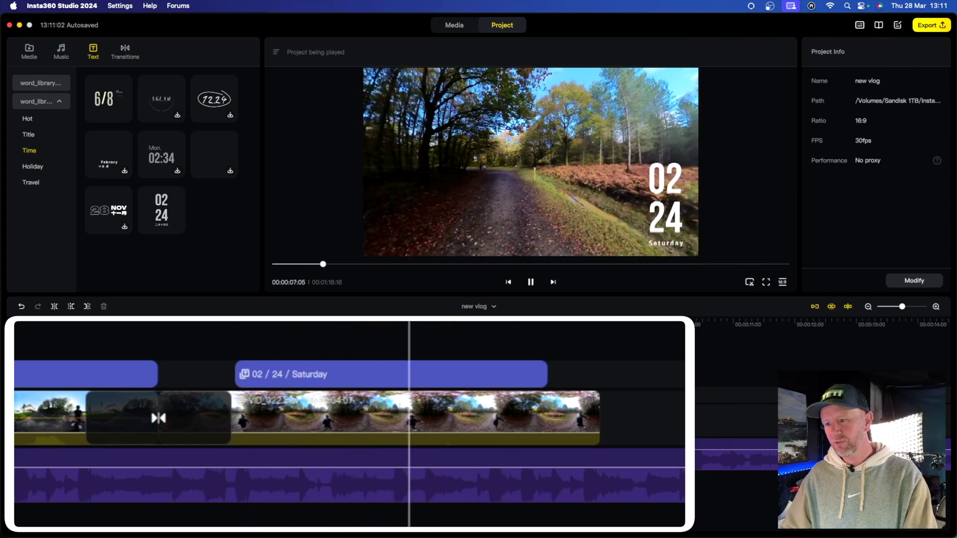
Step: Show the Bubbles 05 music list and return the playhead to the VLOG title at 00:00:03:22
{"action": "key", "text": "space"}
{"action": "left_click", "coordinate": [27, 53]}
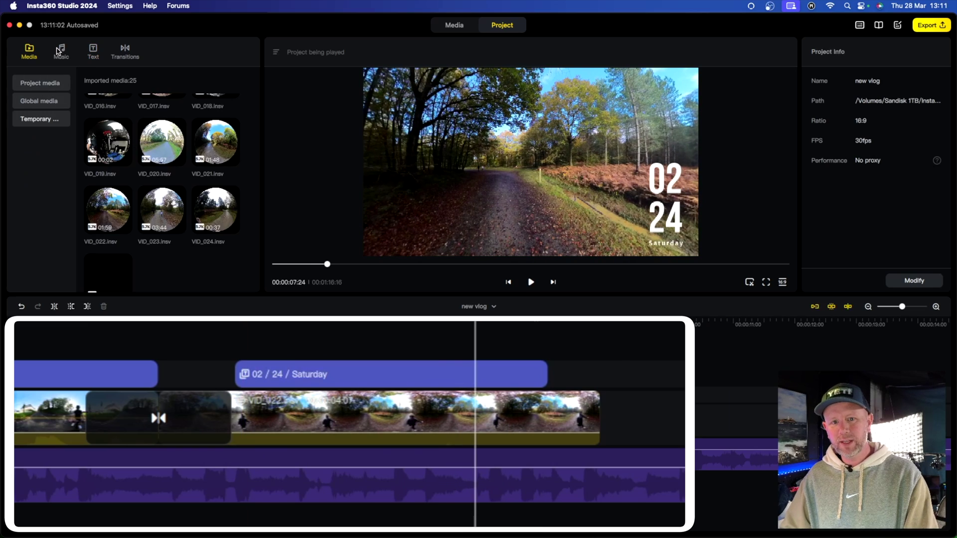
{"action": "left_click", "coordinate": [59, 51]}
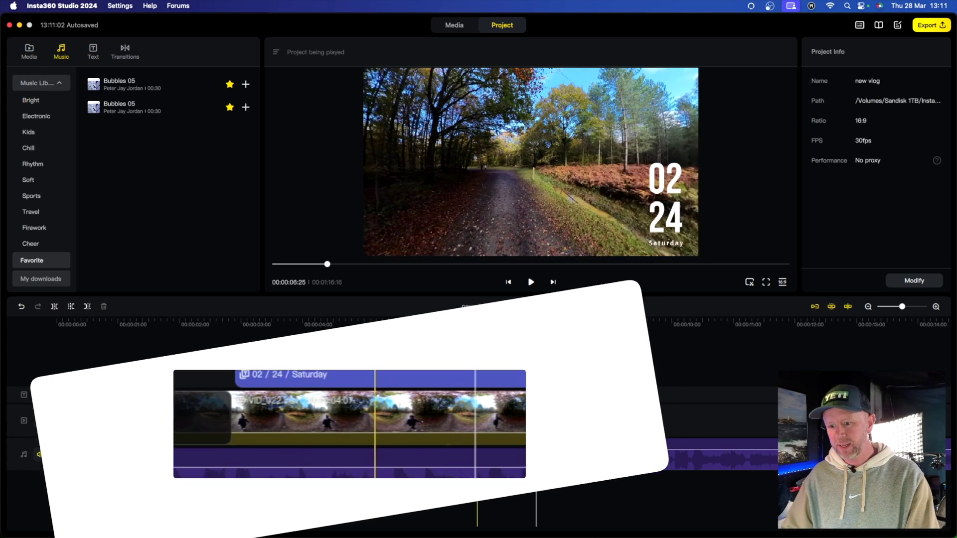
{"action": "left_click_drag", "start_coordinate": [534, 320], "coordinate": [287, 319]}
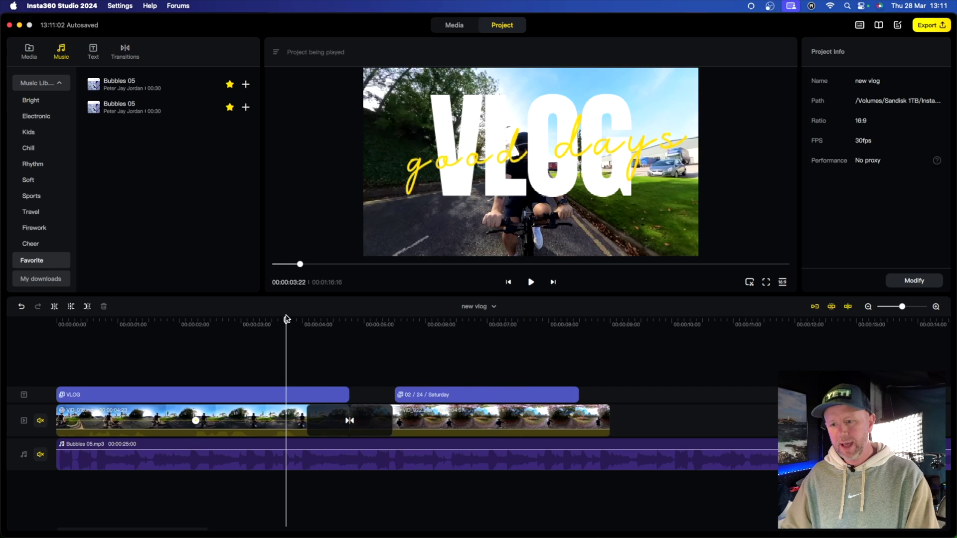